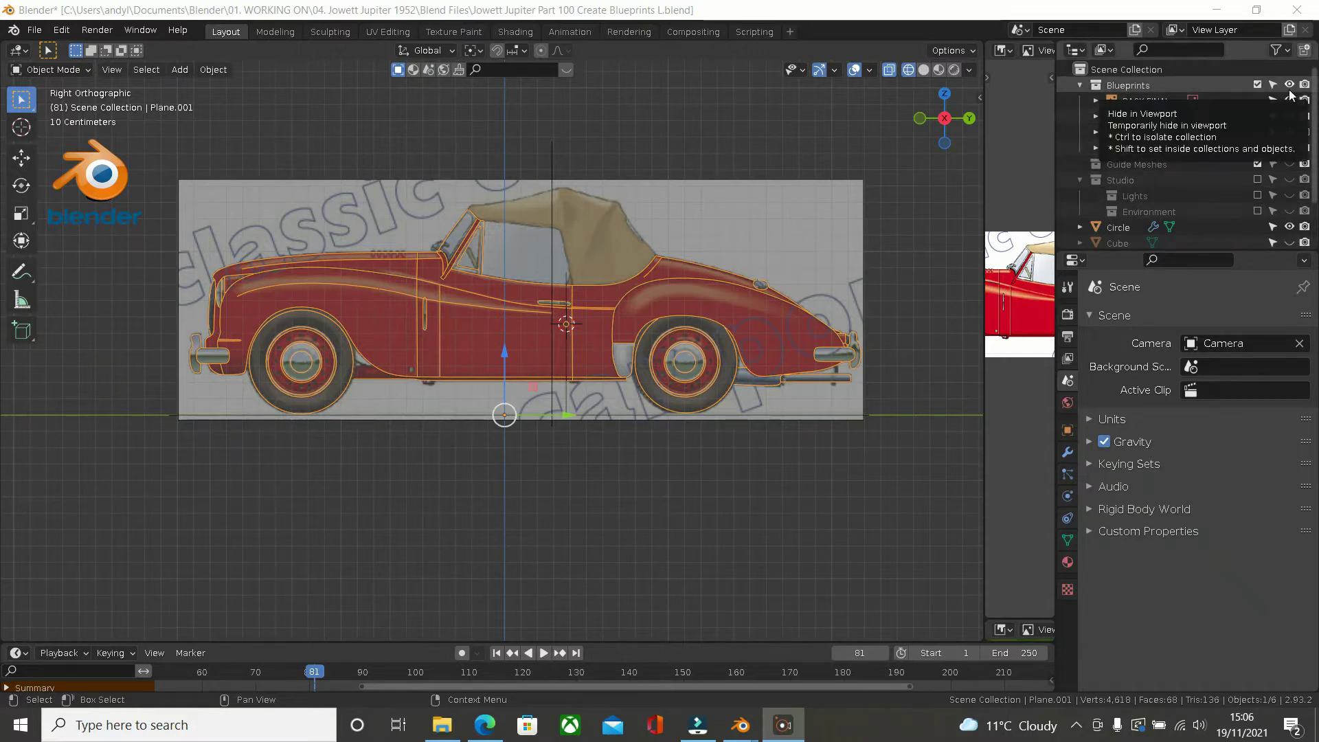
Step: Hide the Blueprints collection so only the orange outlines show, then switch to Front view
click(1290, 86)
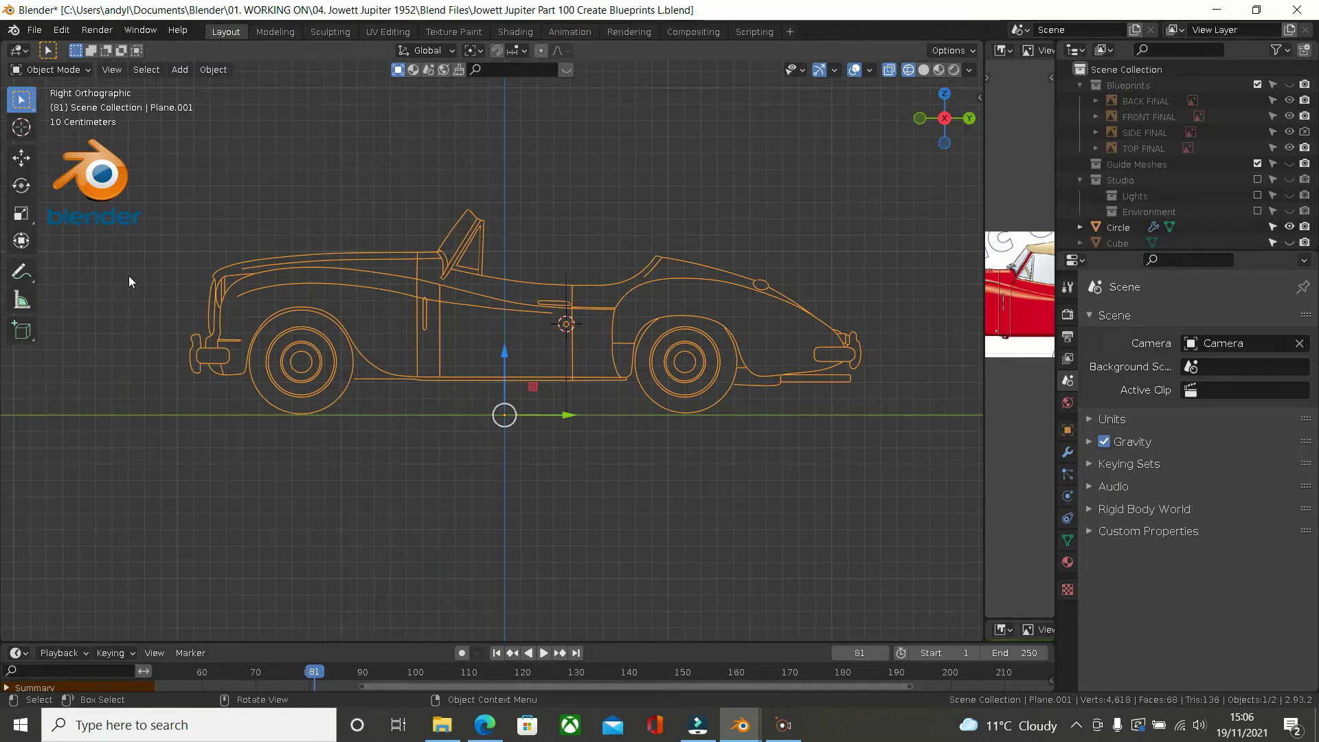
scroll(250, 241, up, 2)
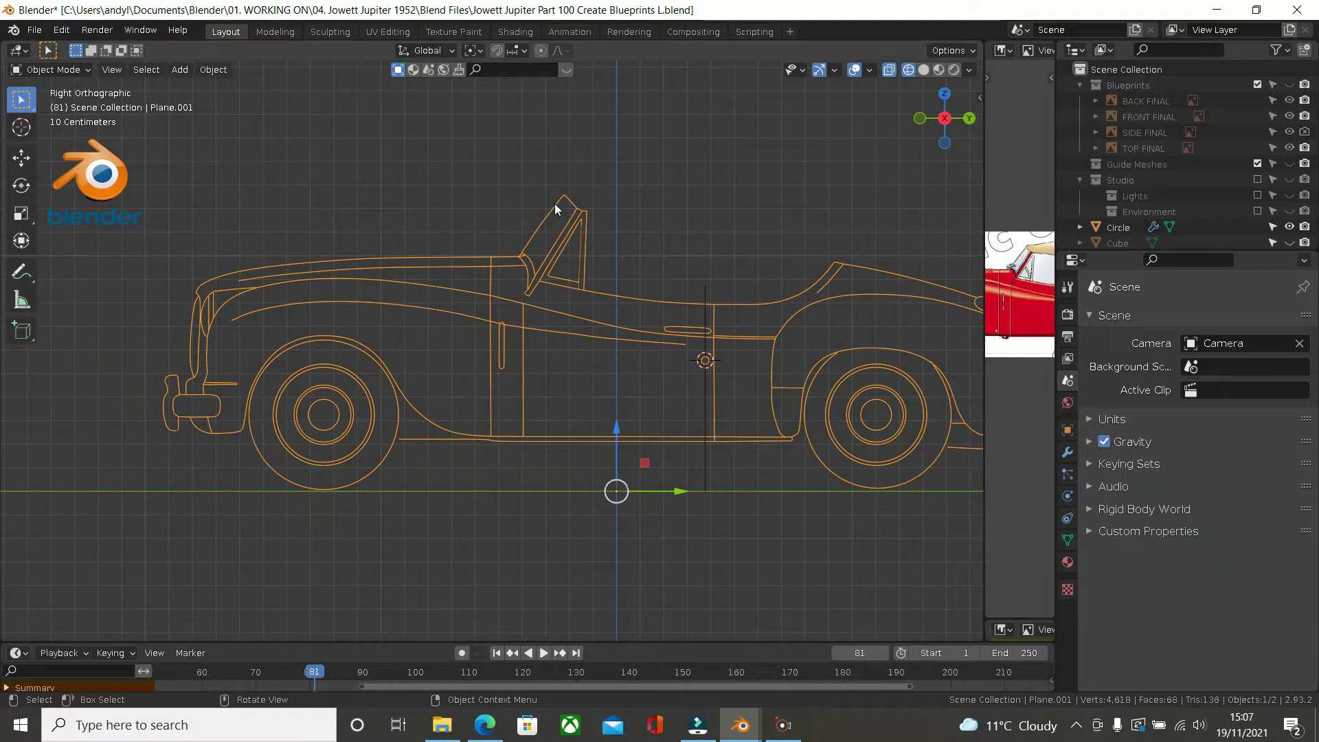
scroll(342, 222, down, 2)
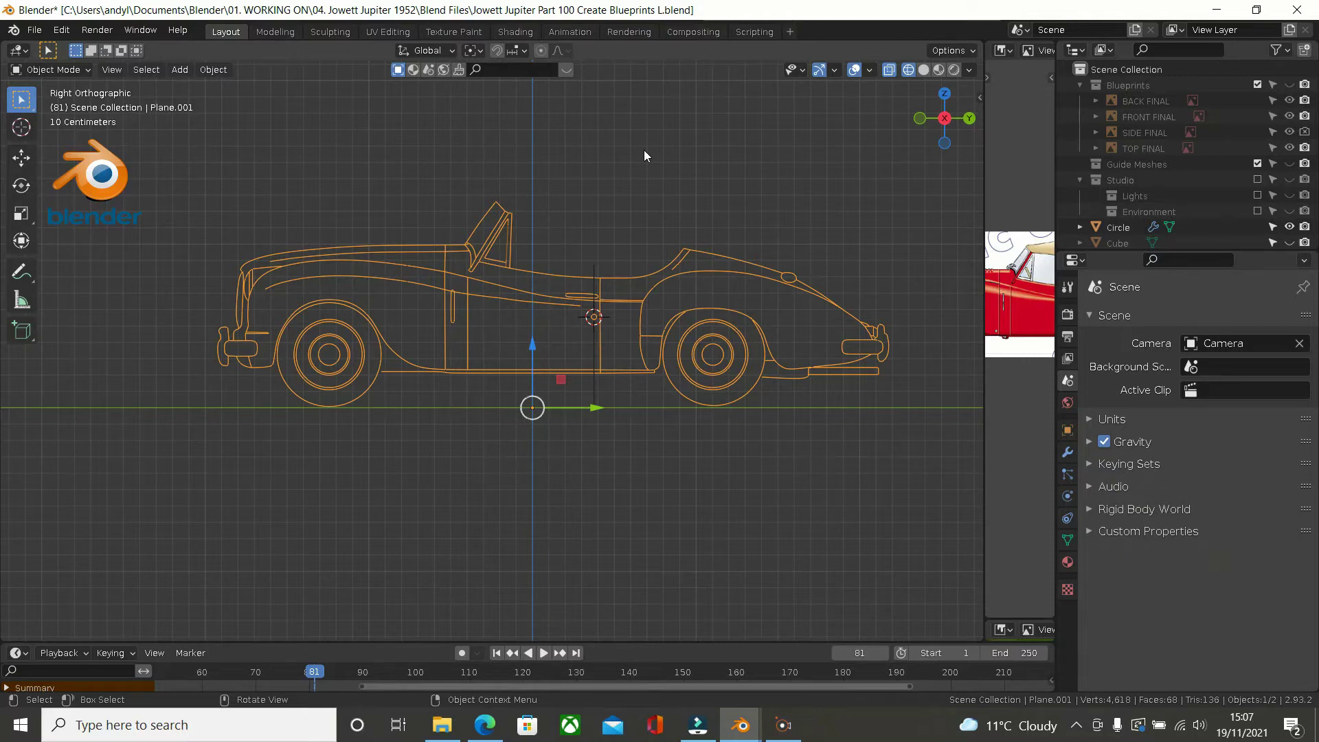
key(KP_1)
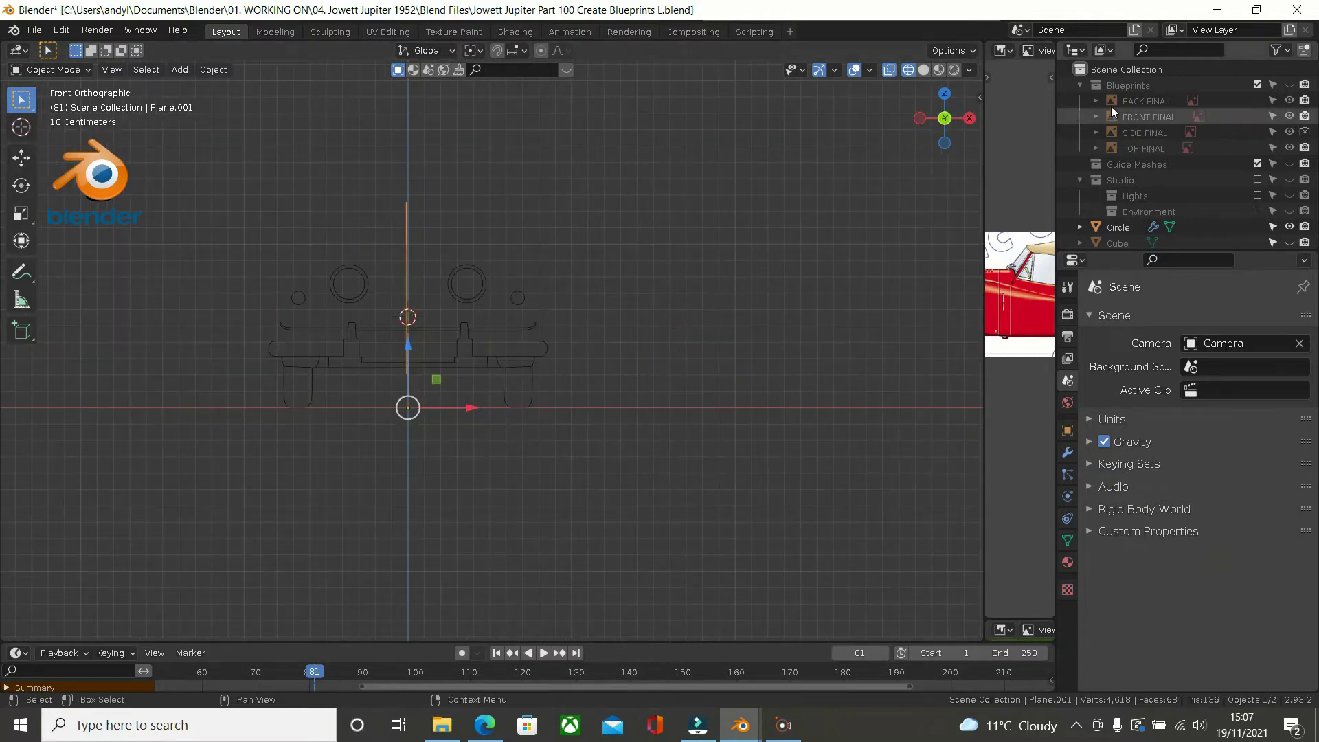
Step: Select the Circle outline, unhide the Blueprints, recentre the front blueprint, and widen the Image Editor
click(524, 322)
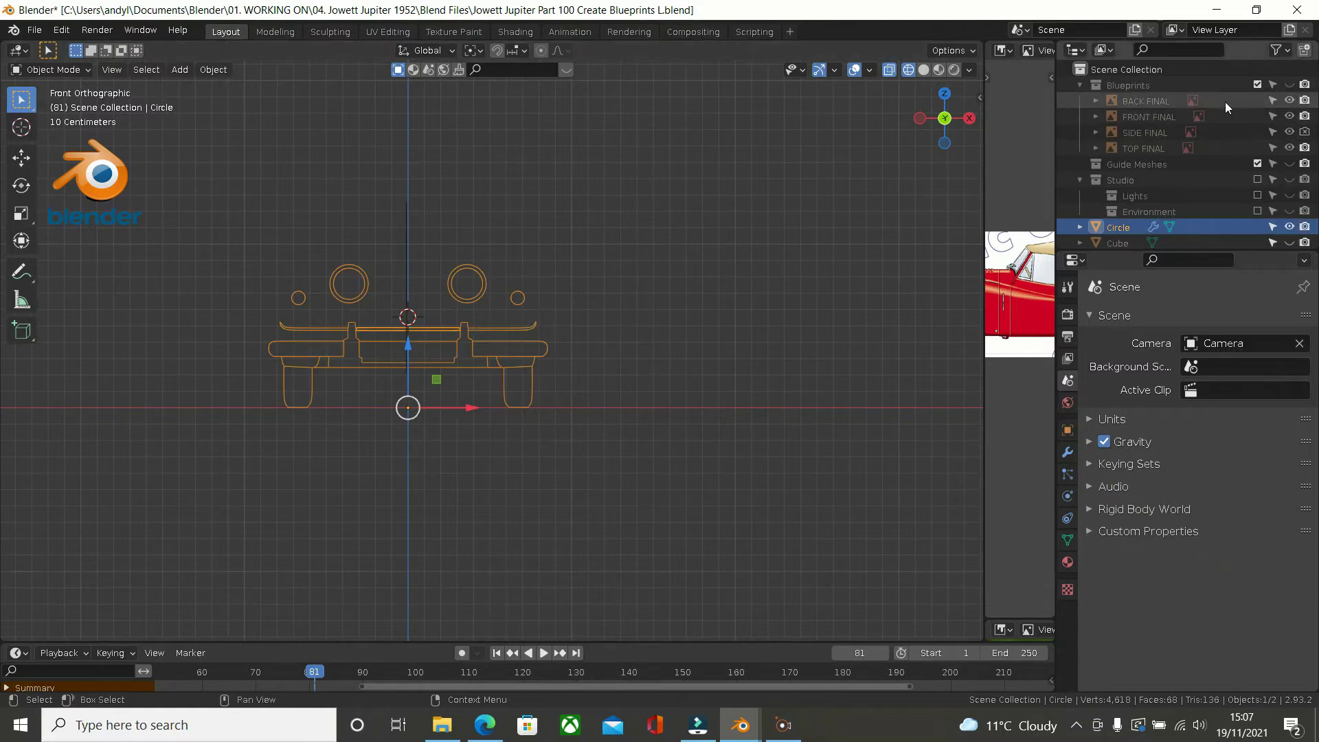
click(1289, 85)
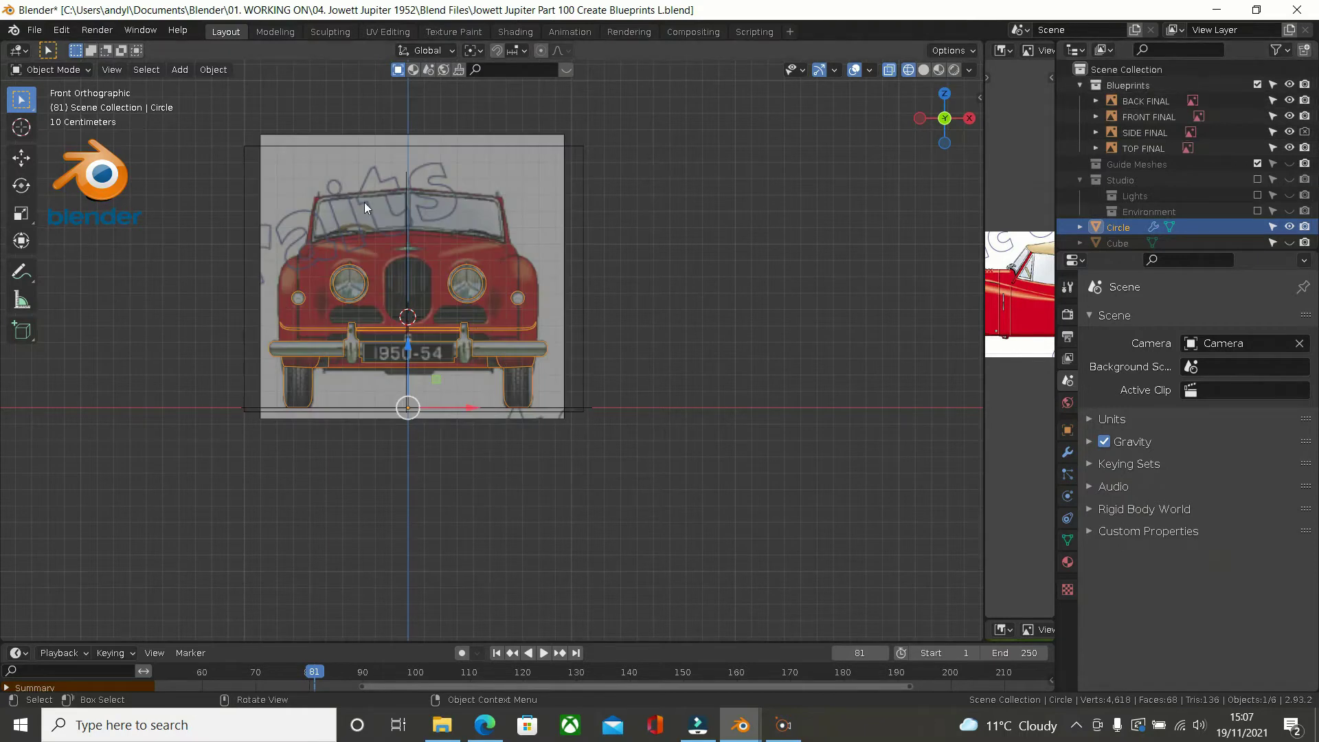
scroll(411, 354, up, 2)
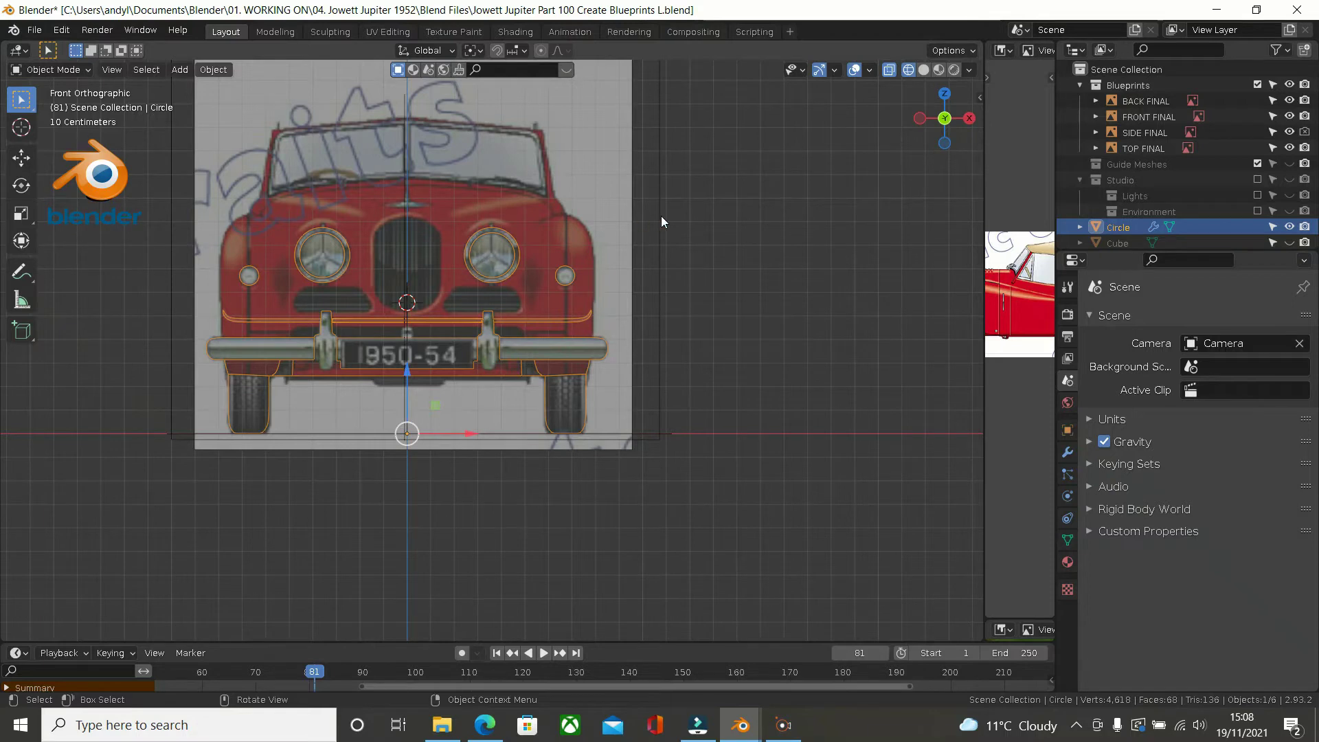
shift+middle_drag(666, 217, 702, 288)
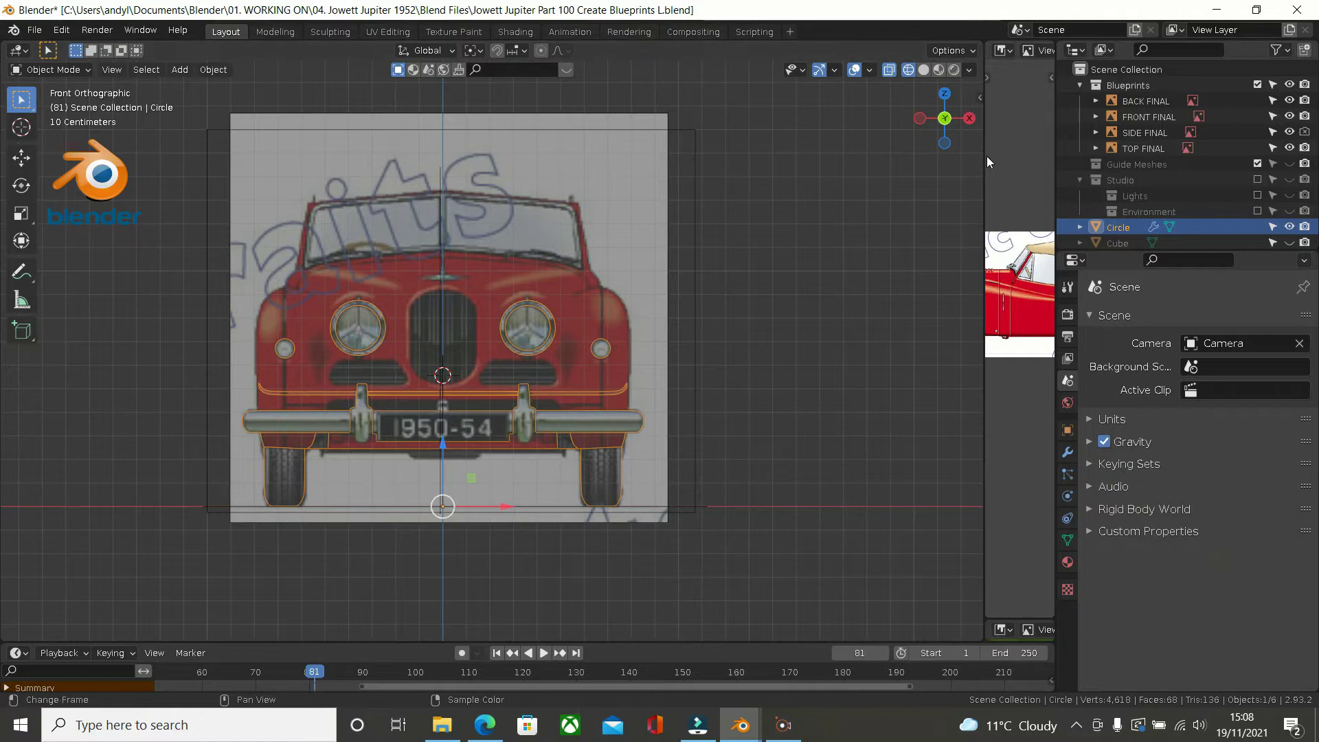
drag(982, 159, 289, 159)
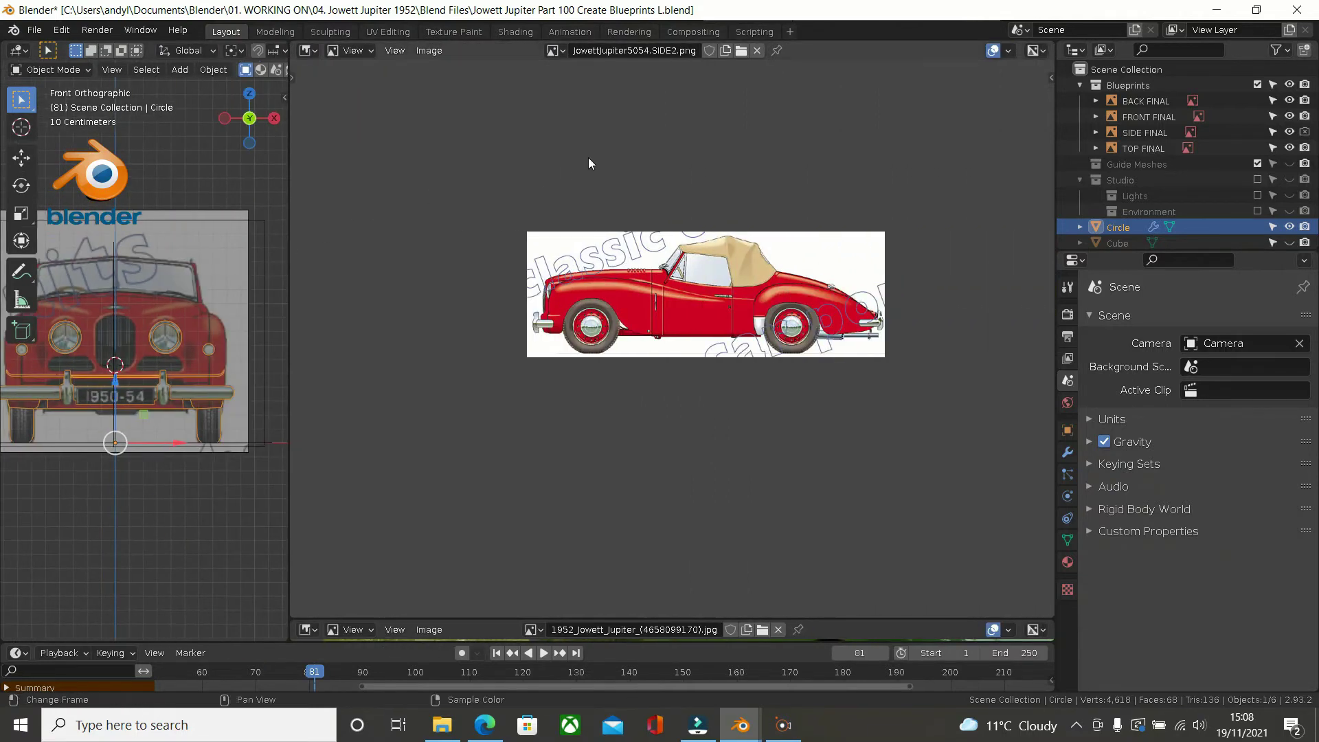
Step: Using thumbnail view, go up to Reference Images, enter Isometric View, and load Back1.jpg
click(741, 51)
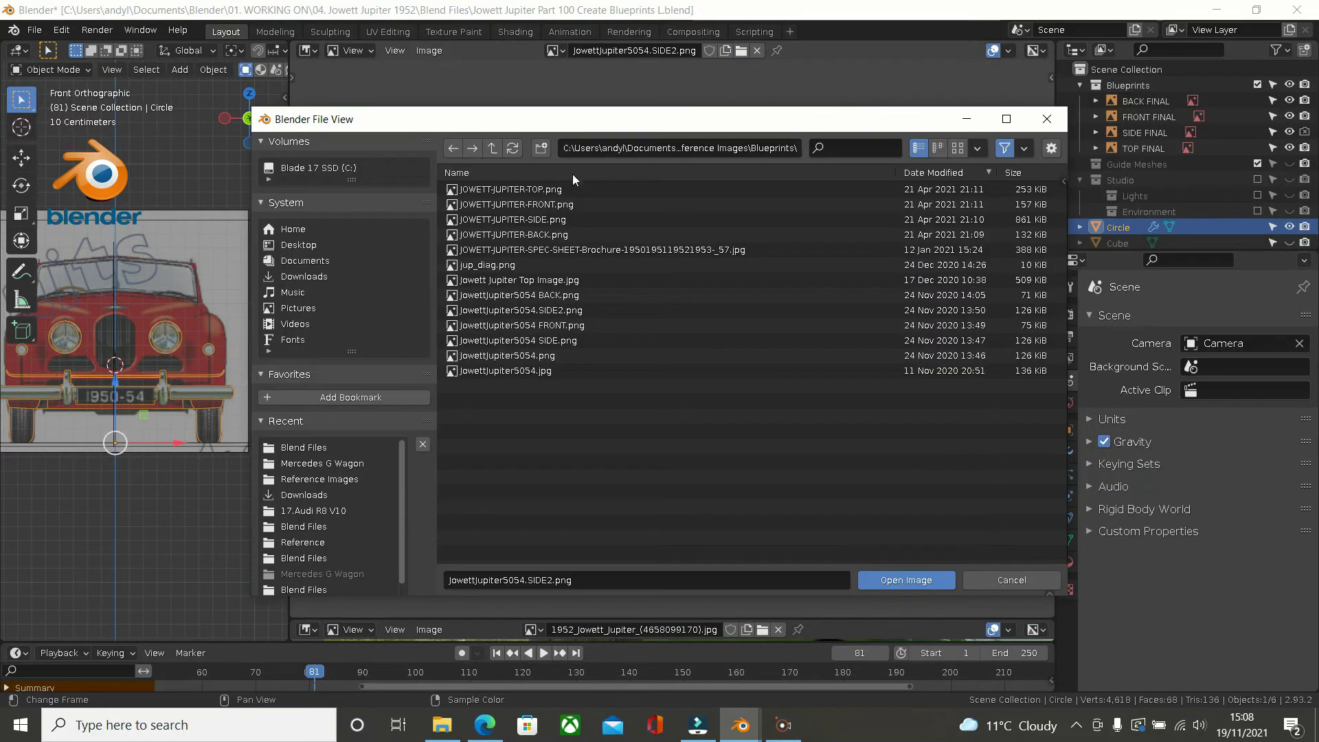
click(957, 148)
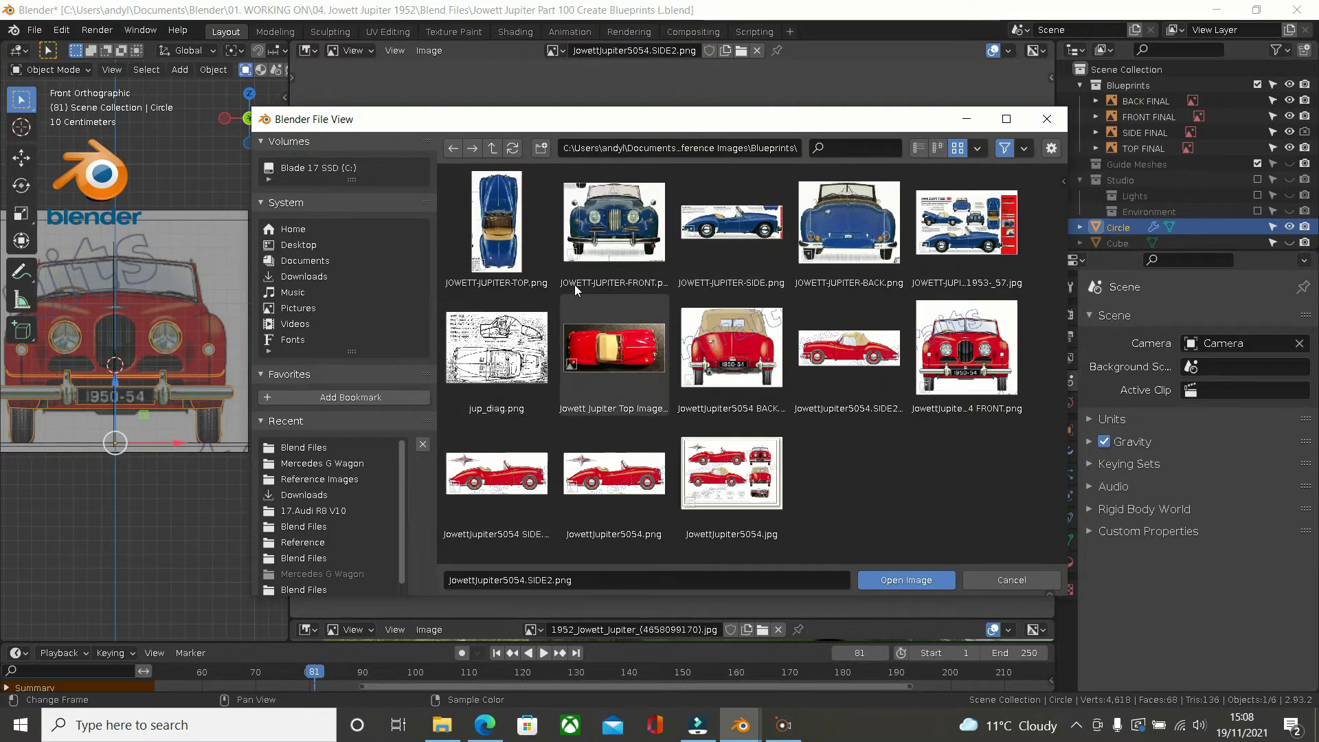
click(494, 150)
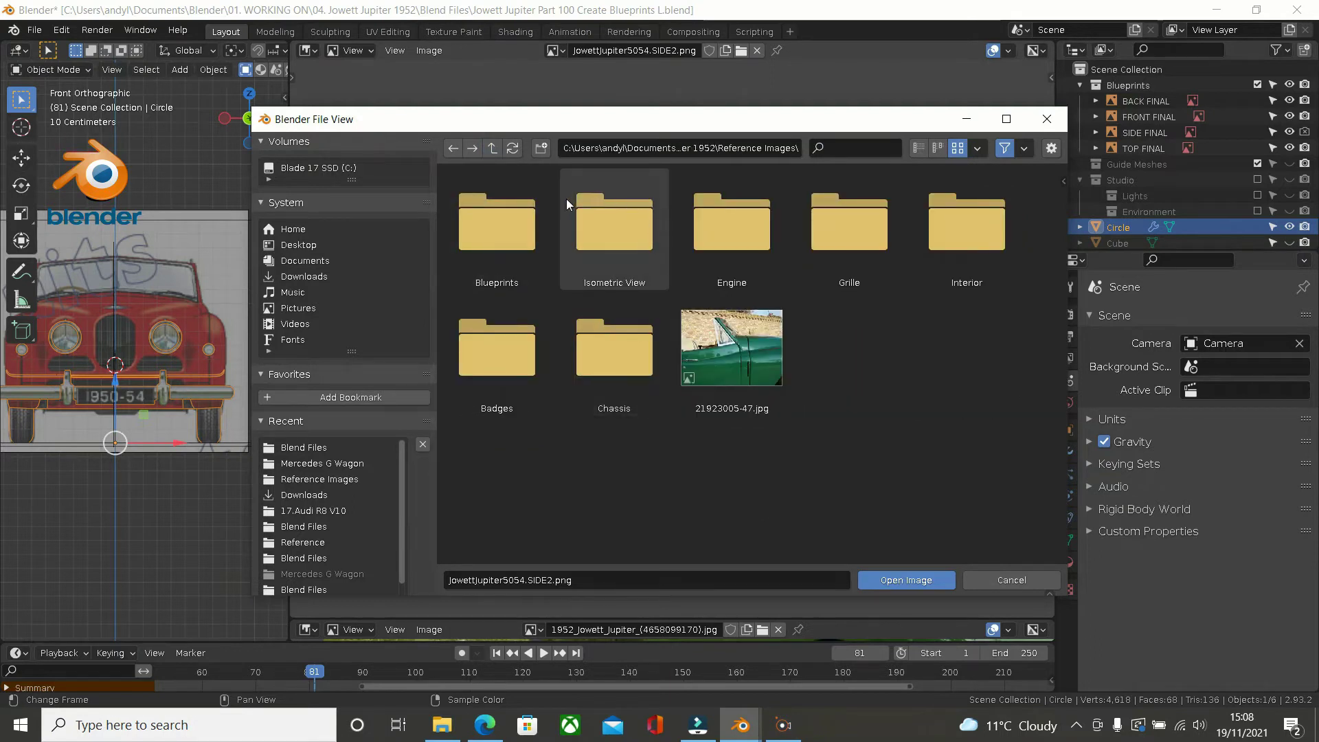
double_click(620, 235)
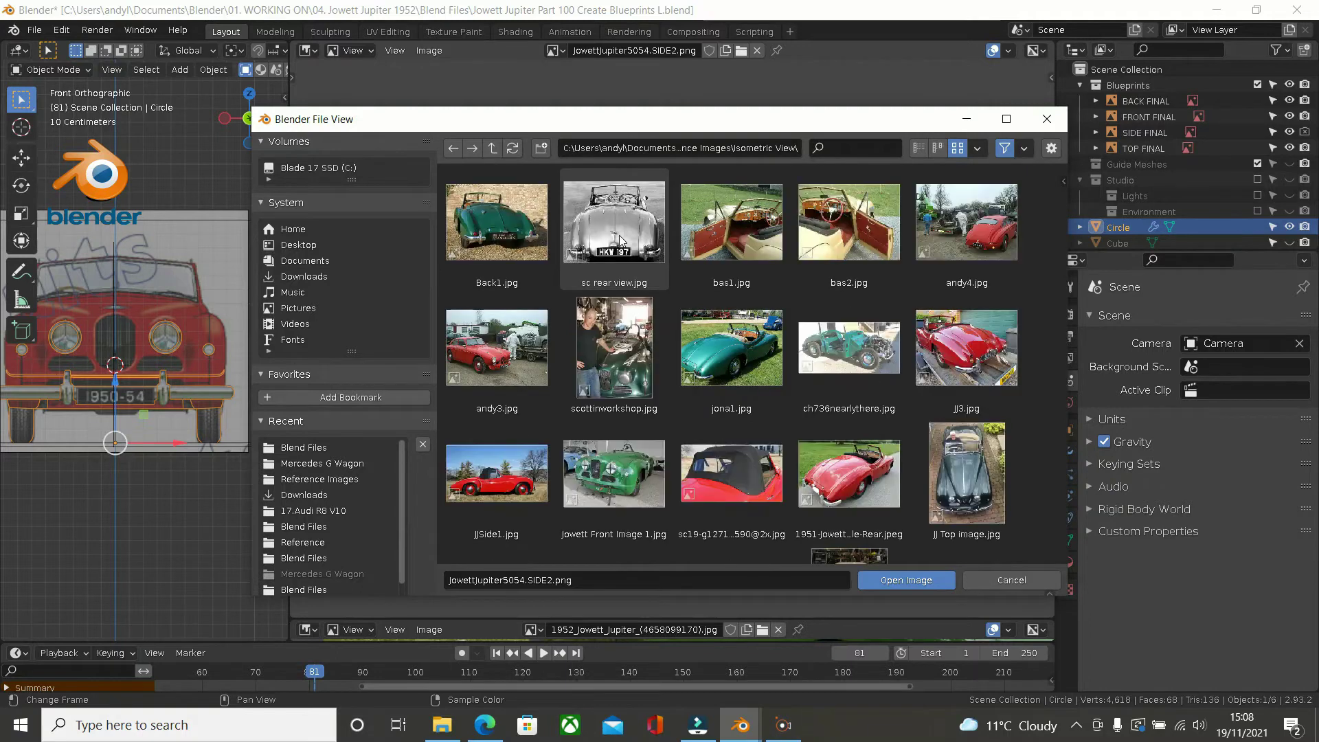
click(543, 241)
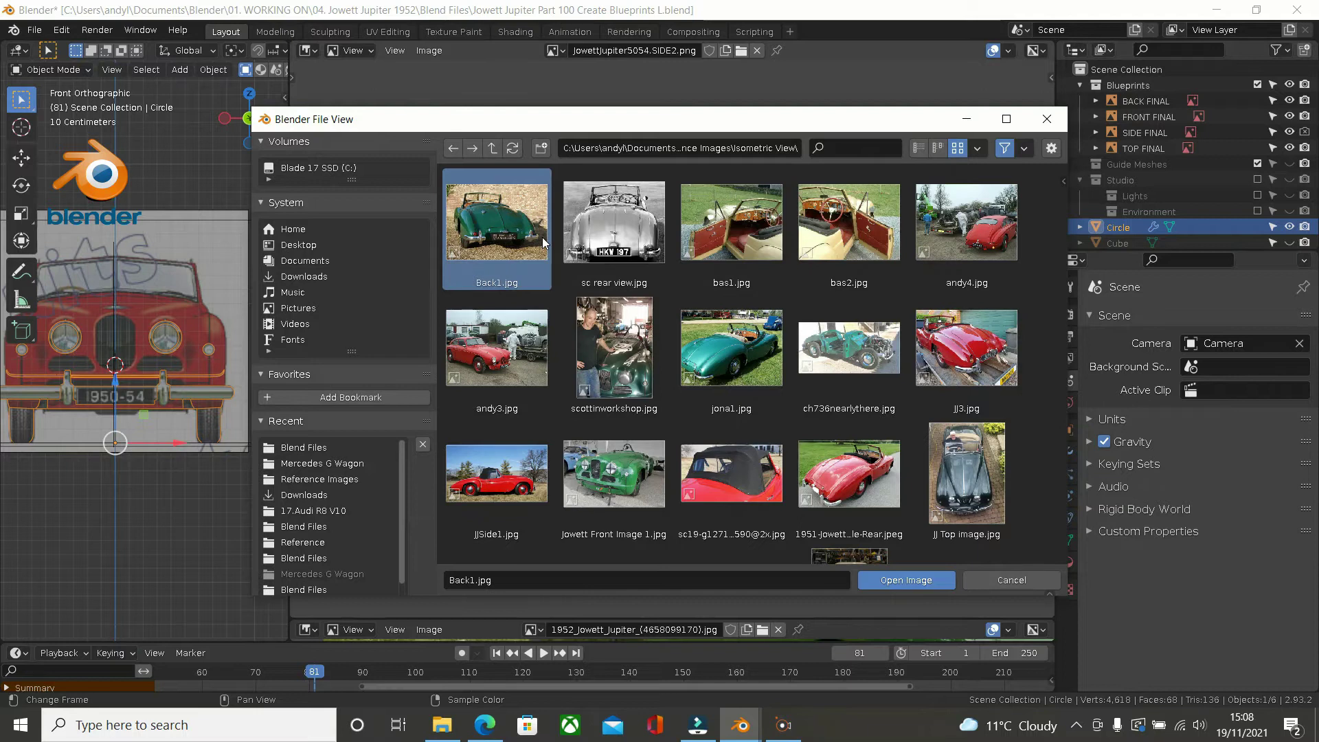
double_click(542, 237)
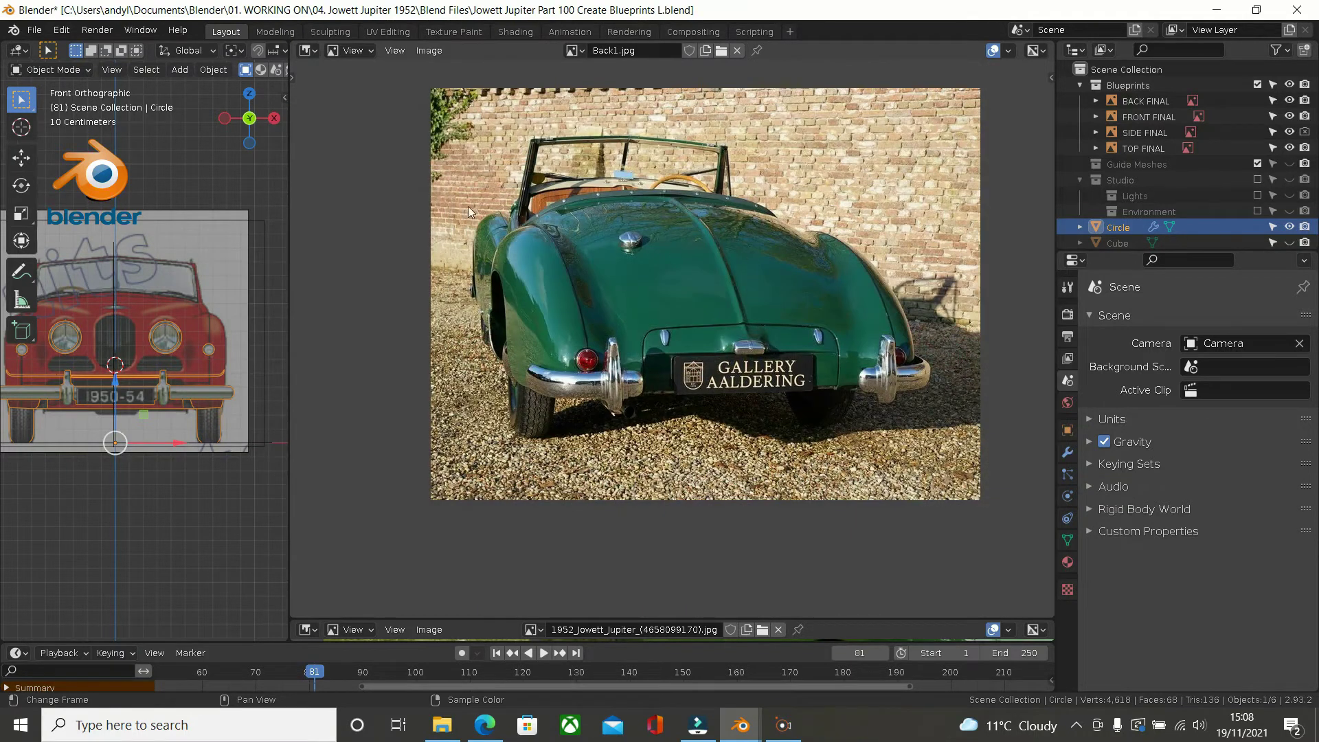
Step: Load andy3.jpg, then Jowett Front Image 1.jpg, into the Image Editor
click(721, 51)
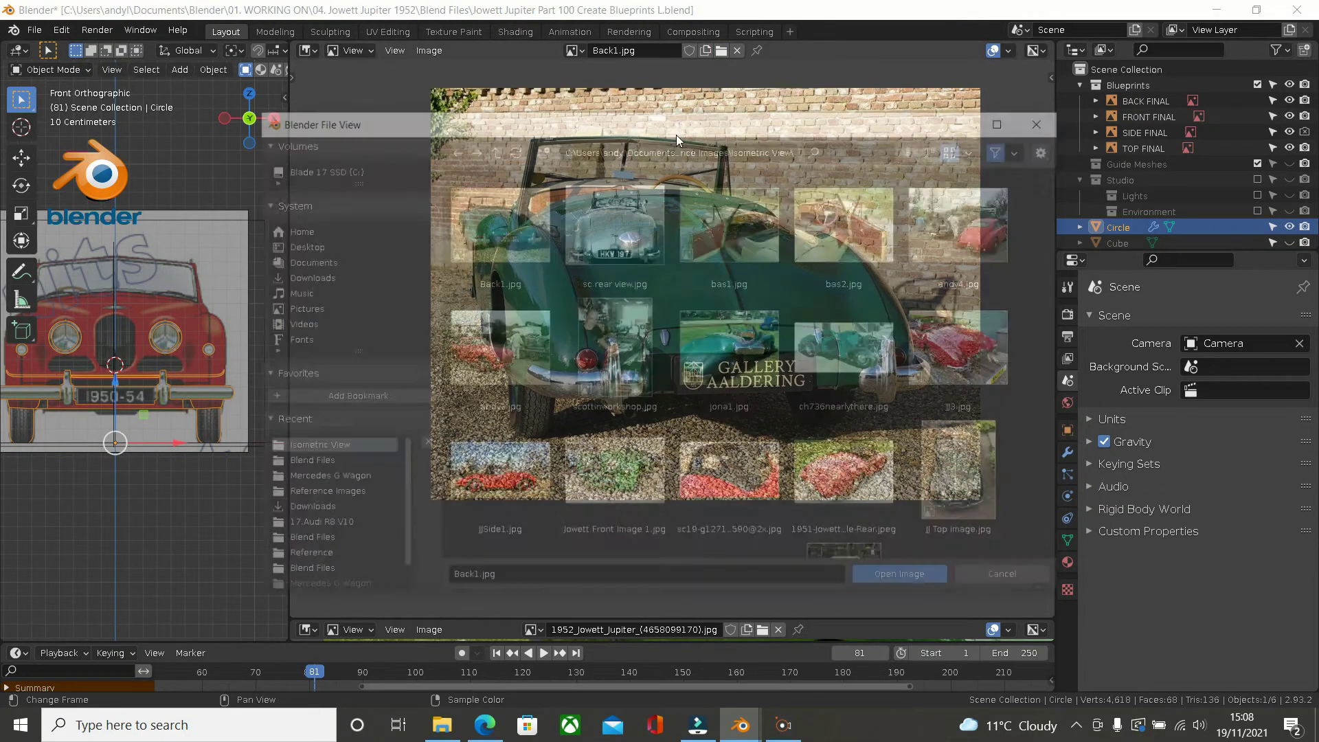
double_click(489, 371)
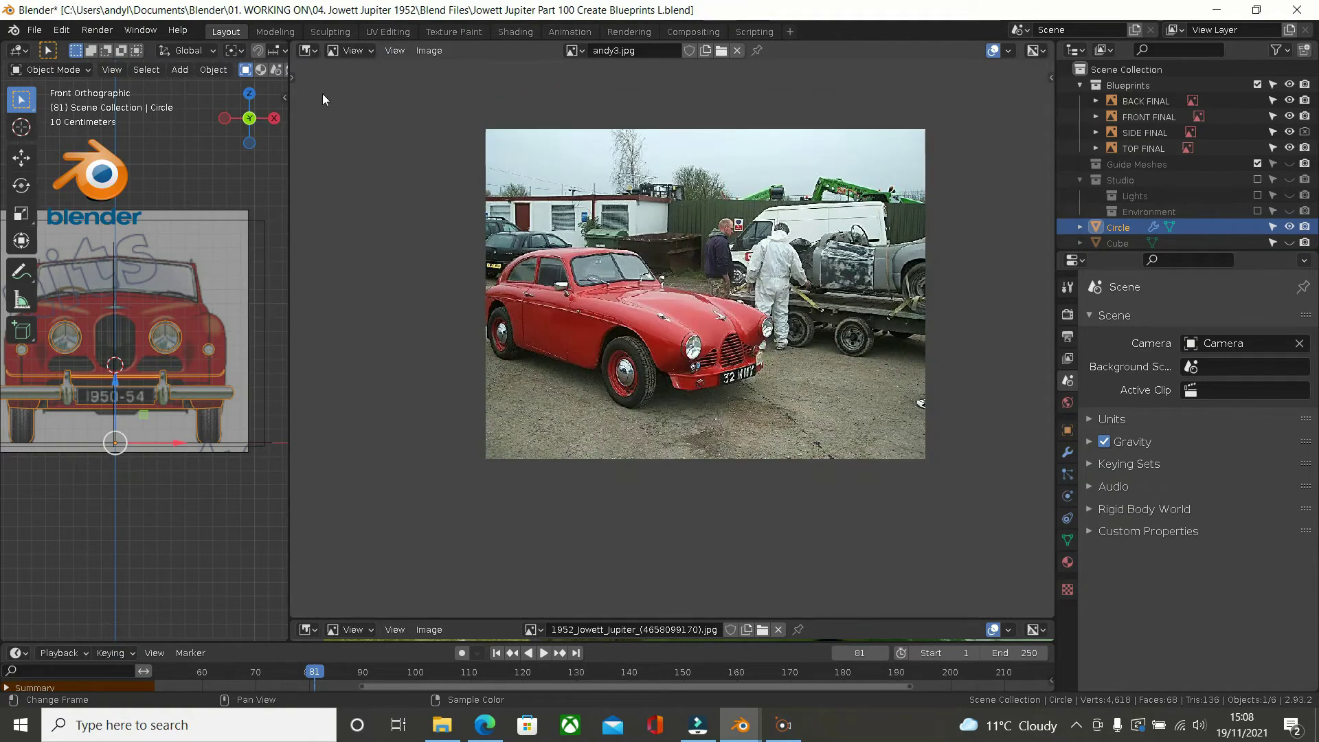
click(721, 51)
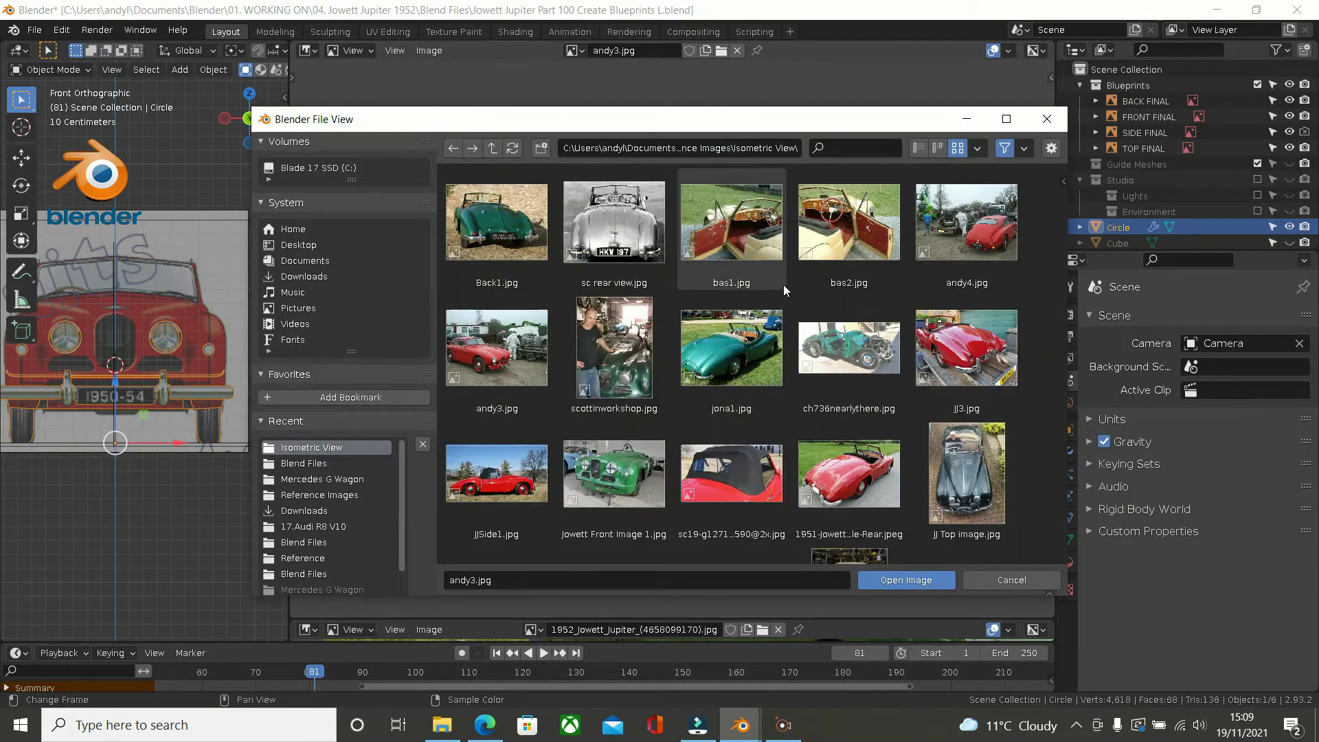
scroll(793, 256, down, 4)
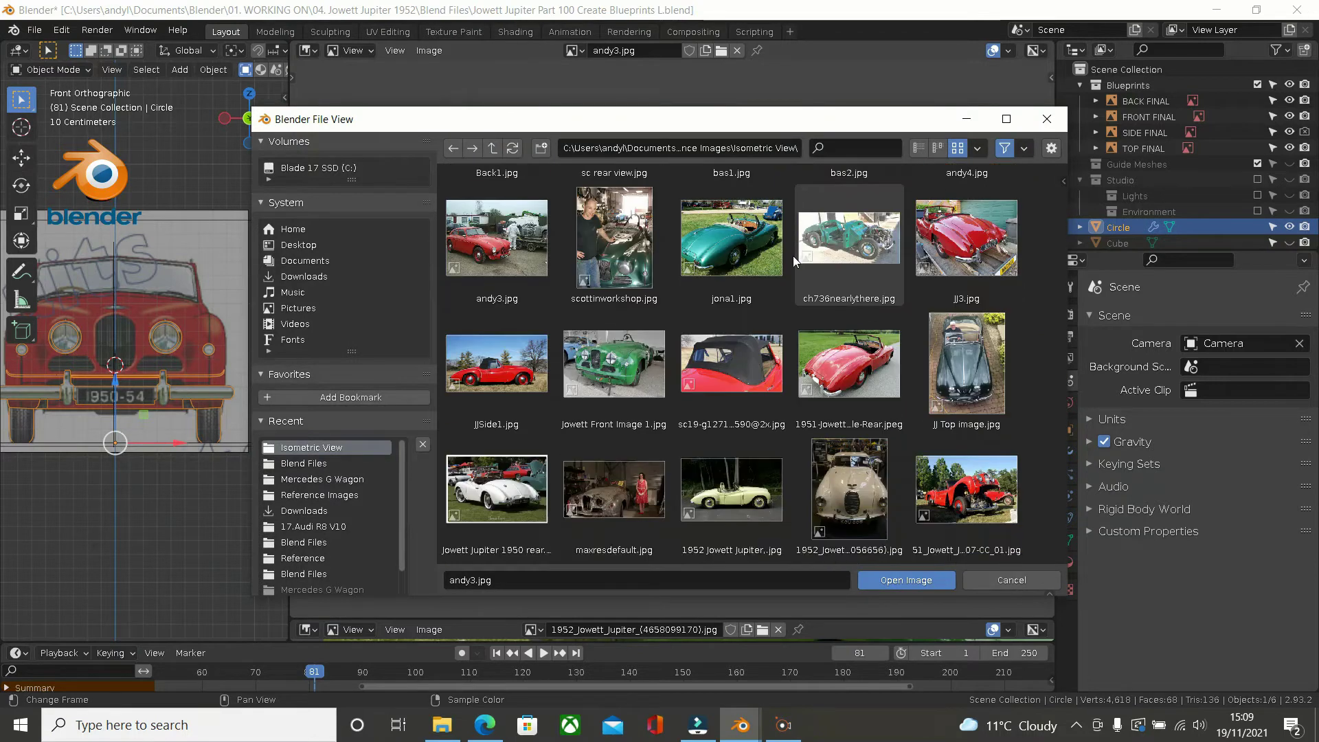
double_click(639, 354)
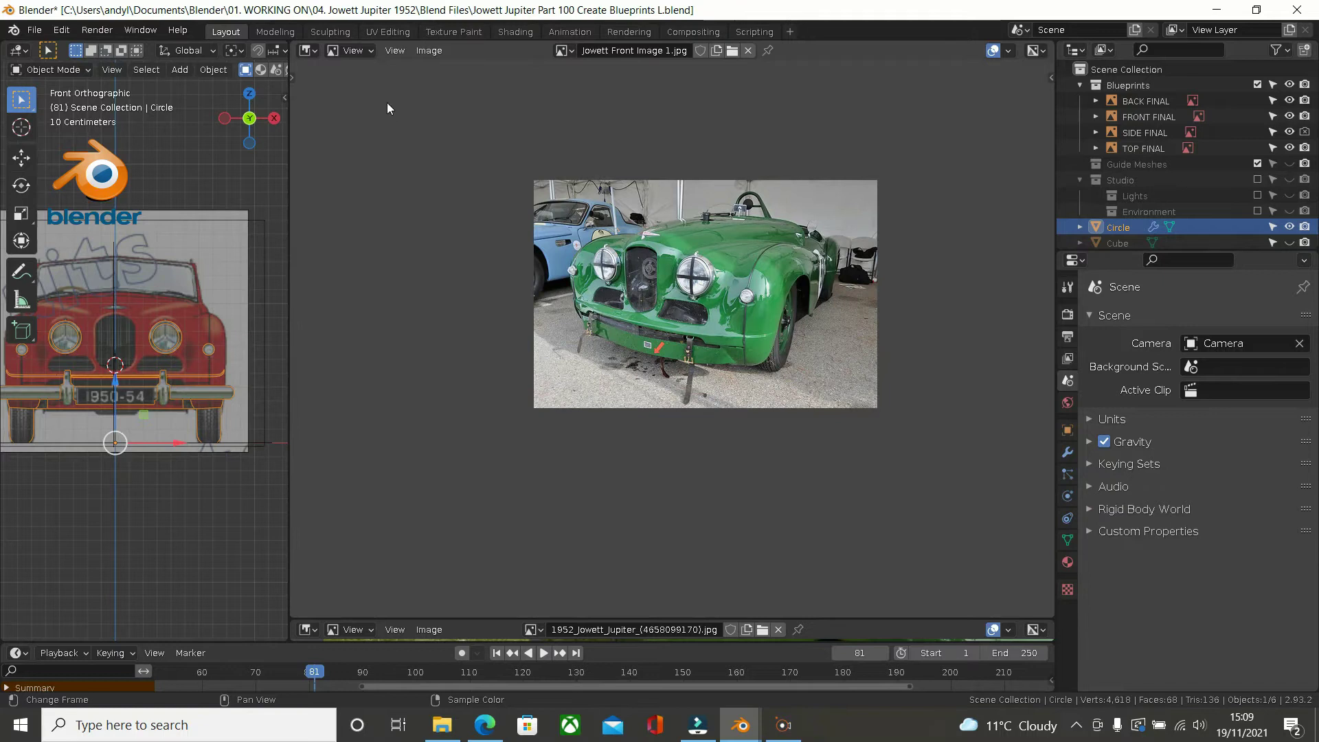
click(724, 52)
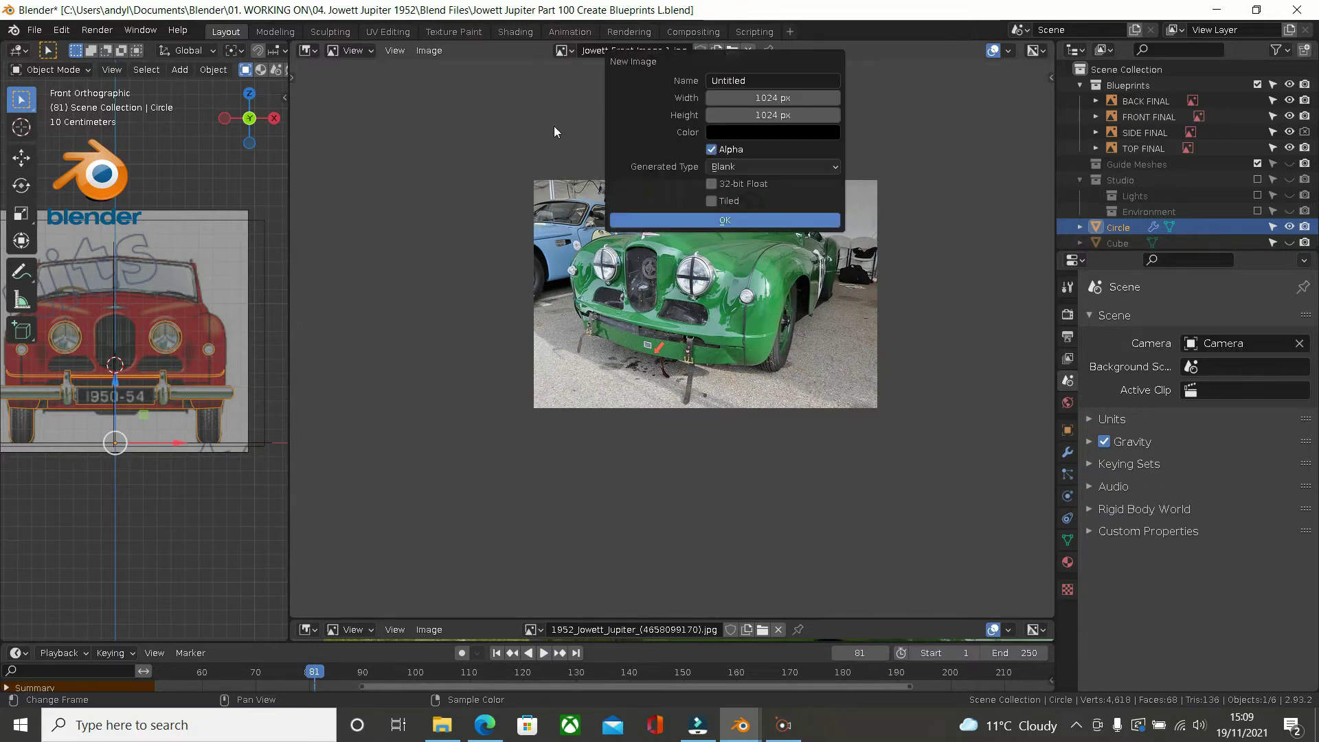
click(732, 52)
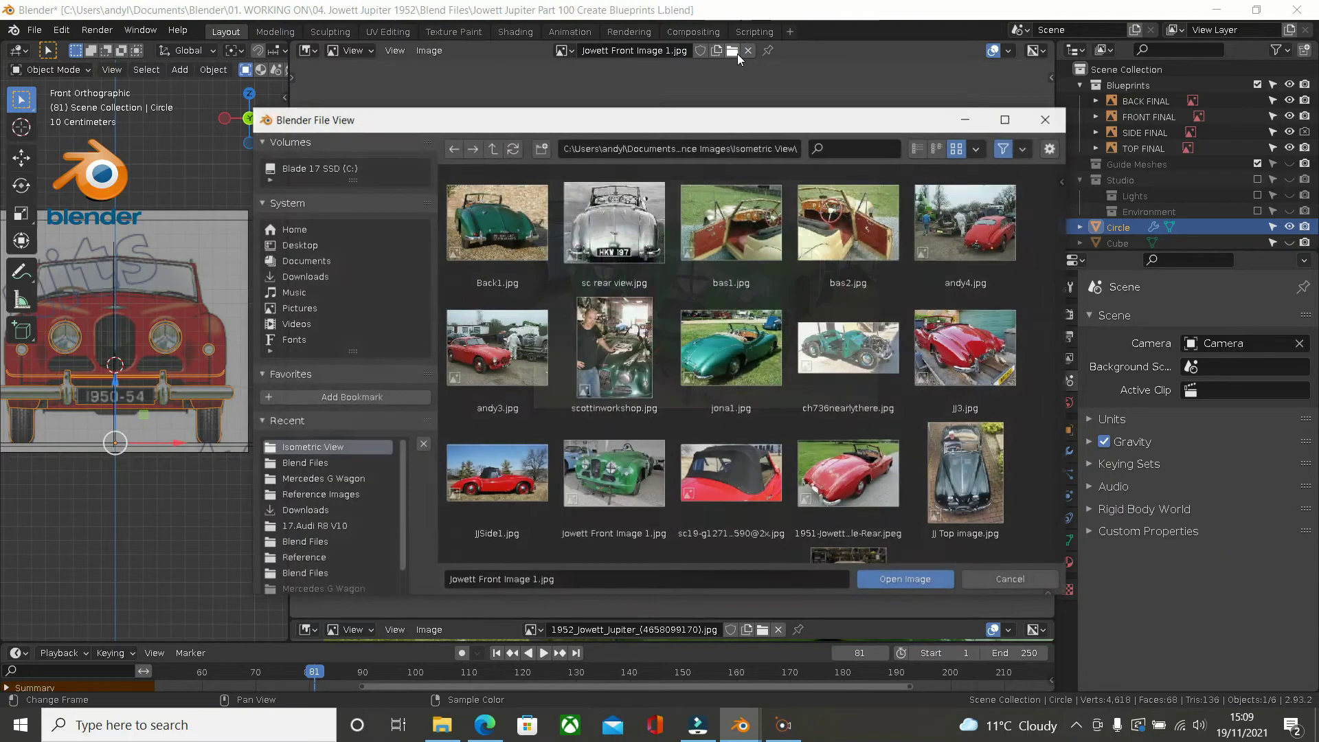
scroll(734, 247, down, 3)
scroll(734, 247, down, 3)
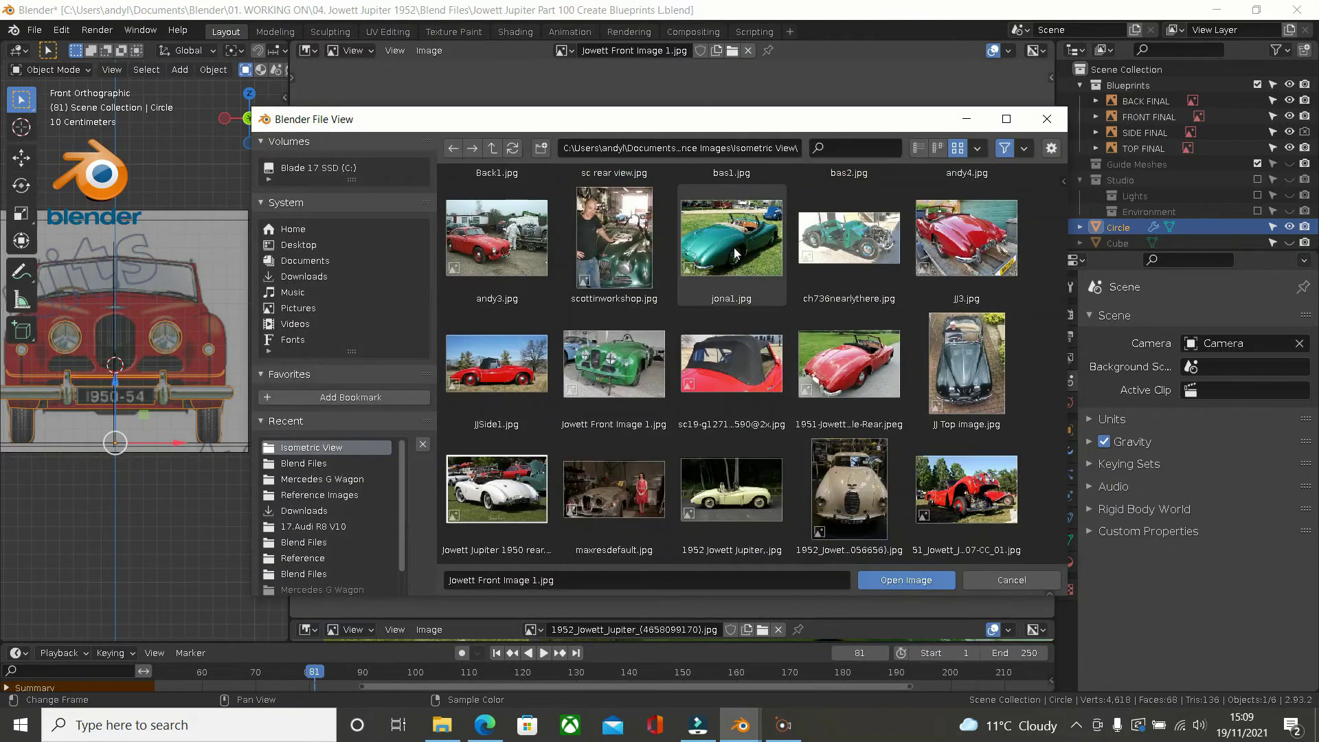
scroll(734, 248, down, 1)
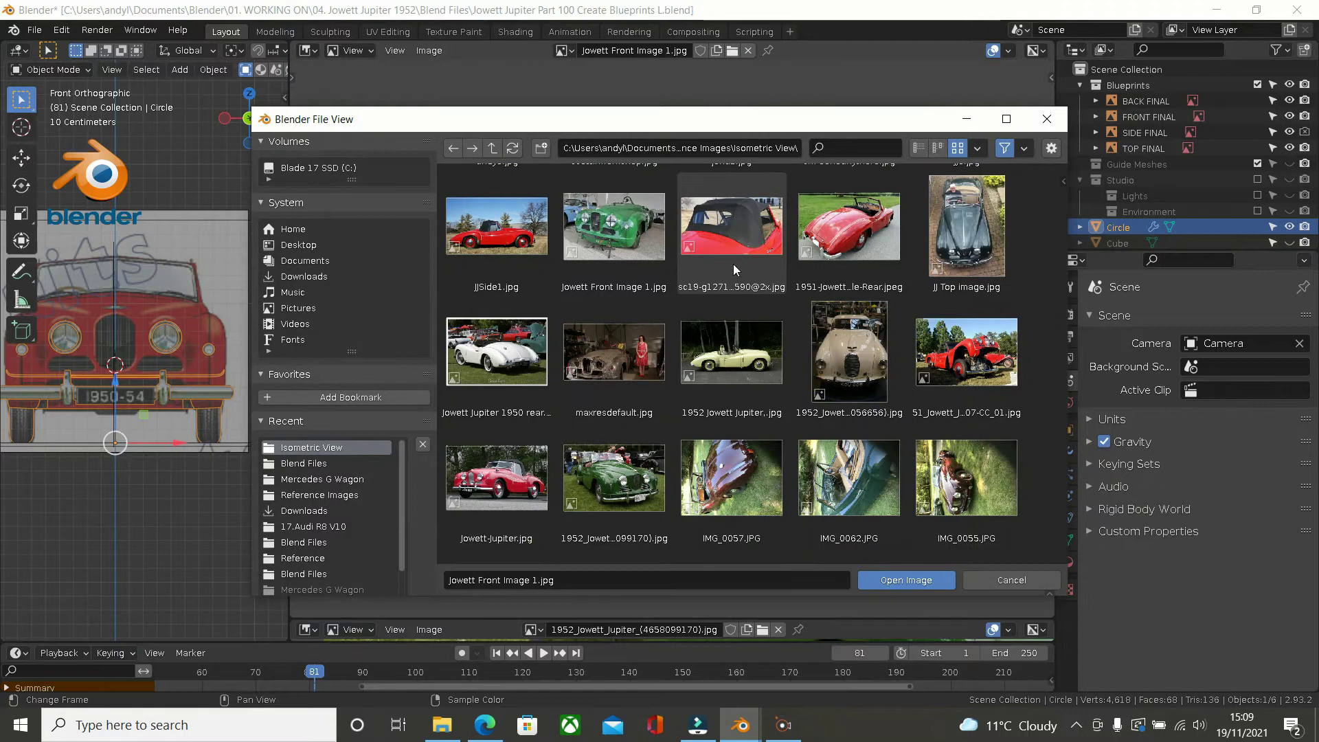
click(620, 467)
double_click(619, 467)
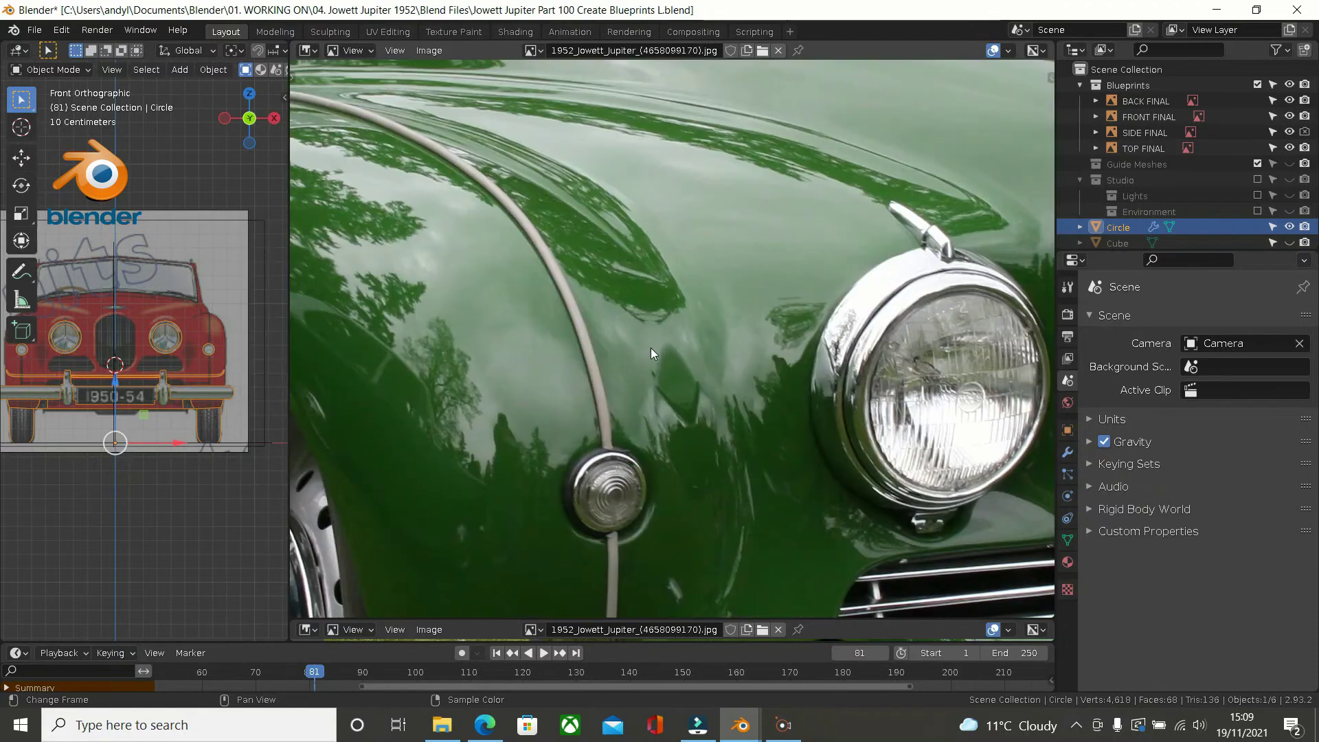
scroll(650, 347, down, 6)
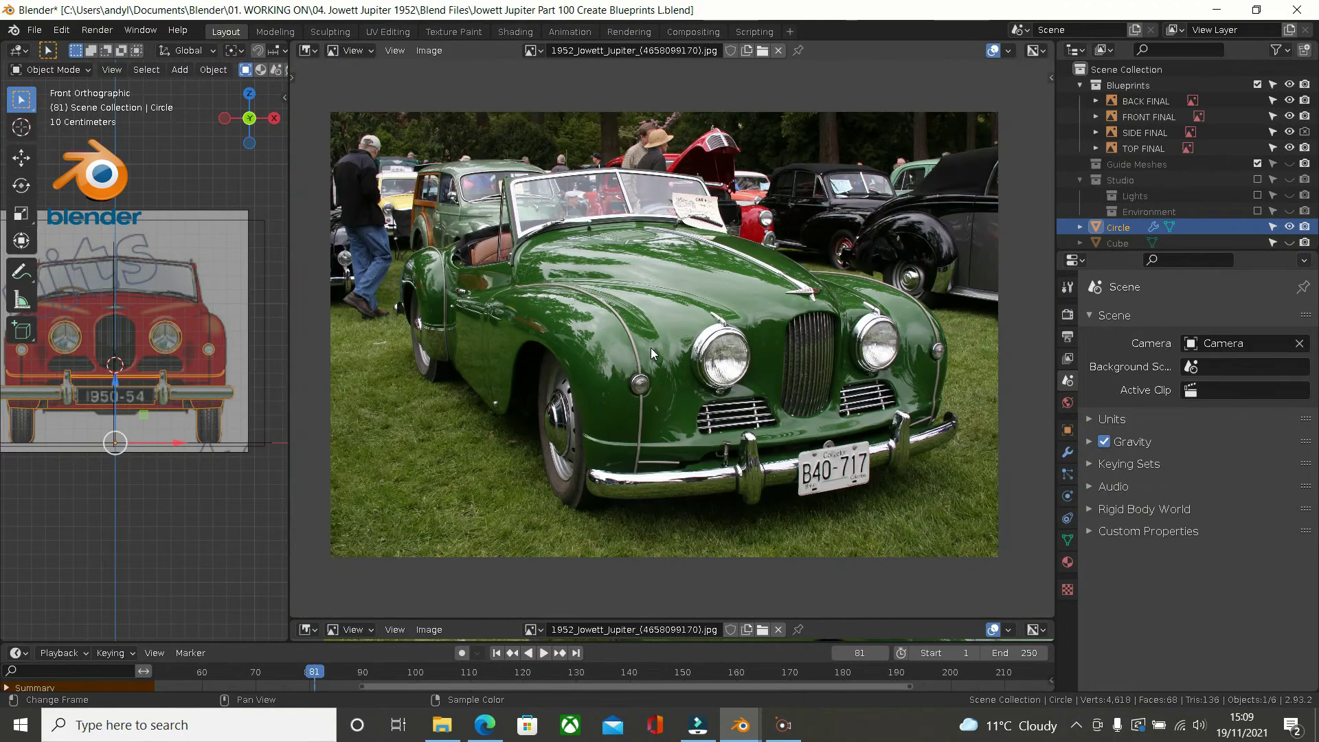
scroll(650, 348, up, 1)
scroll(650, 348, down, 1)
Step: Bring up the image browser again and move up to the Reference Images folder
click(768, 53)
scroll(690, 330, down, 6)
scroll(691, 338, down, 3)
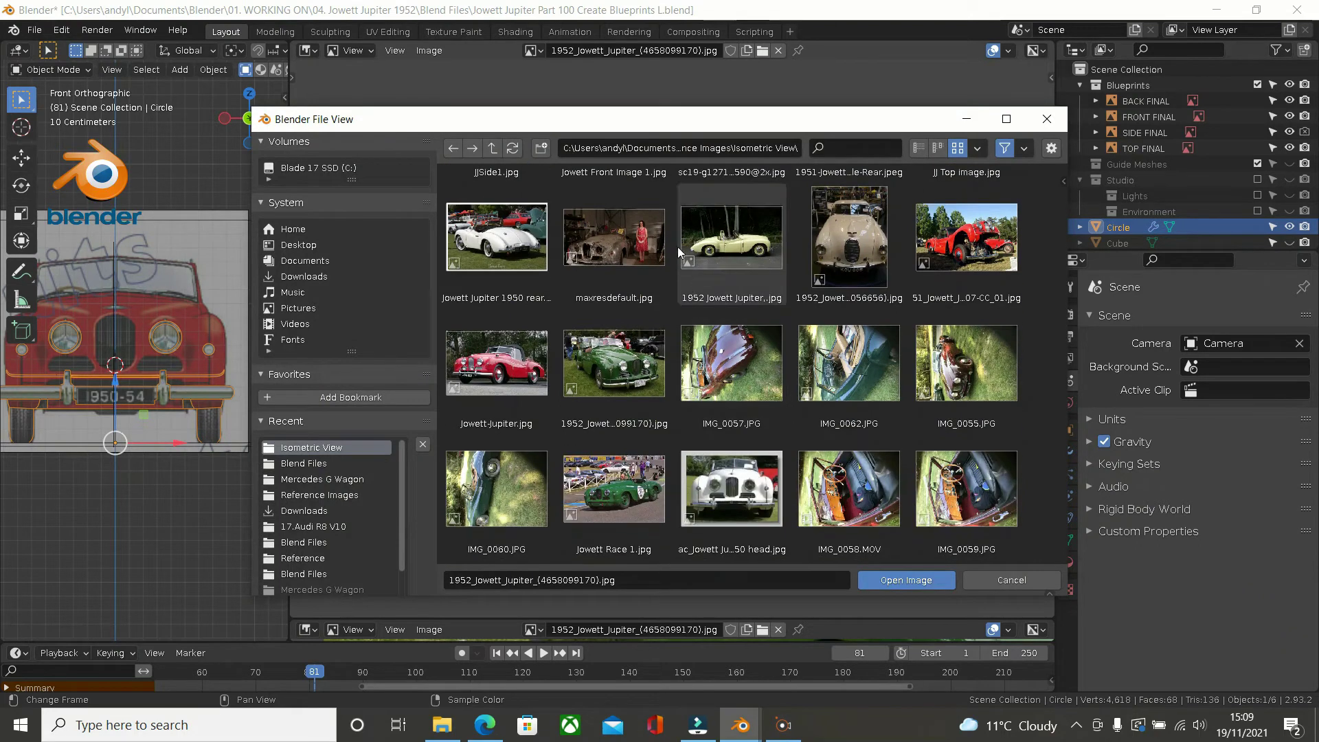
click(492, 148)
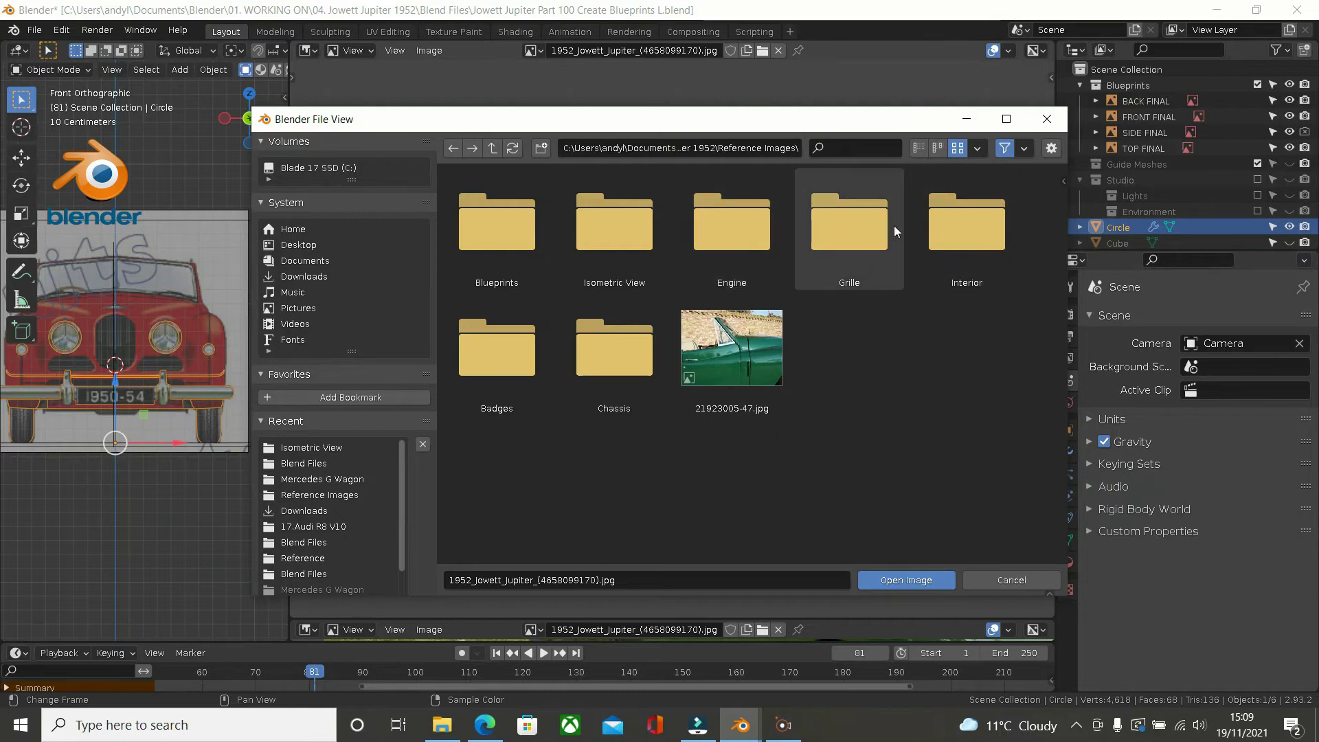
Step: Look through the Grille, Interior, Badges and Chassis folders, returning to Reference Images each time
double_click(848, 238)
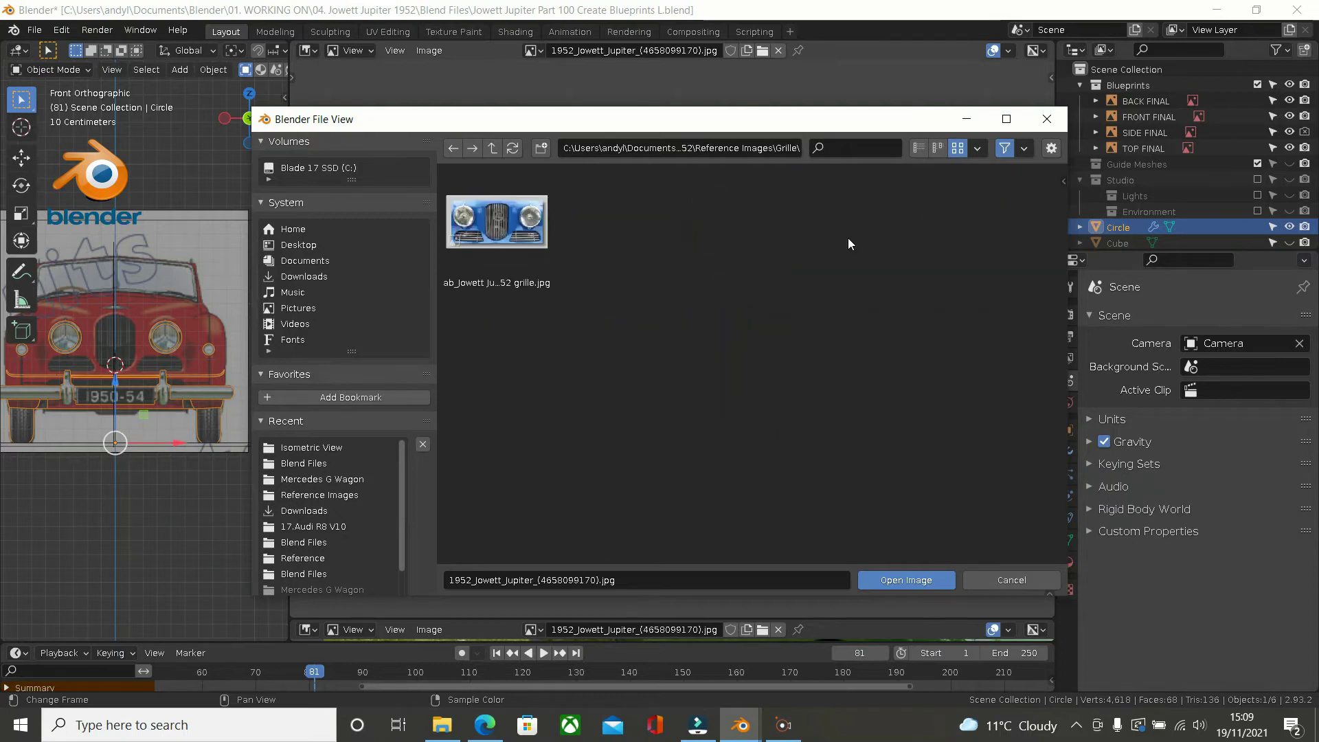
click(451, 150)
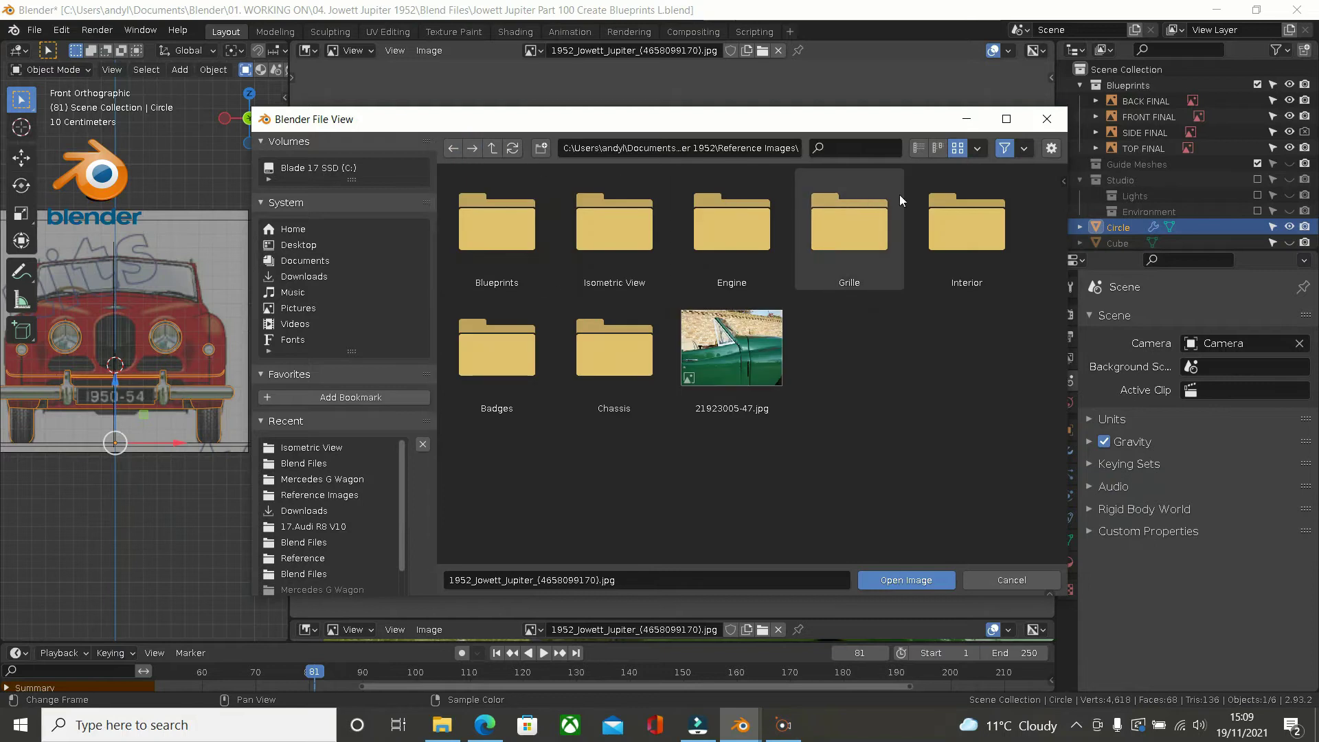
double_click(954, 206)
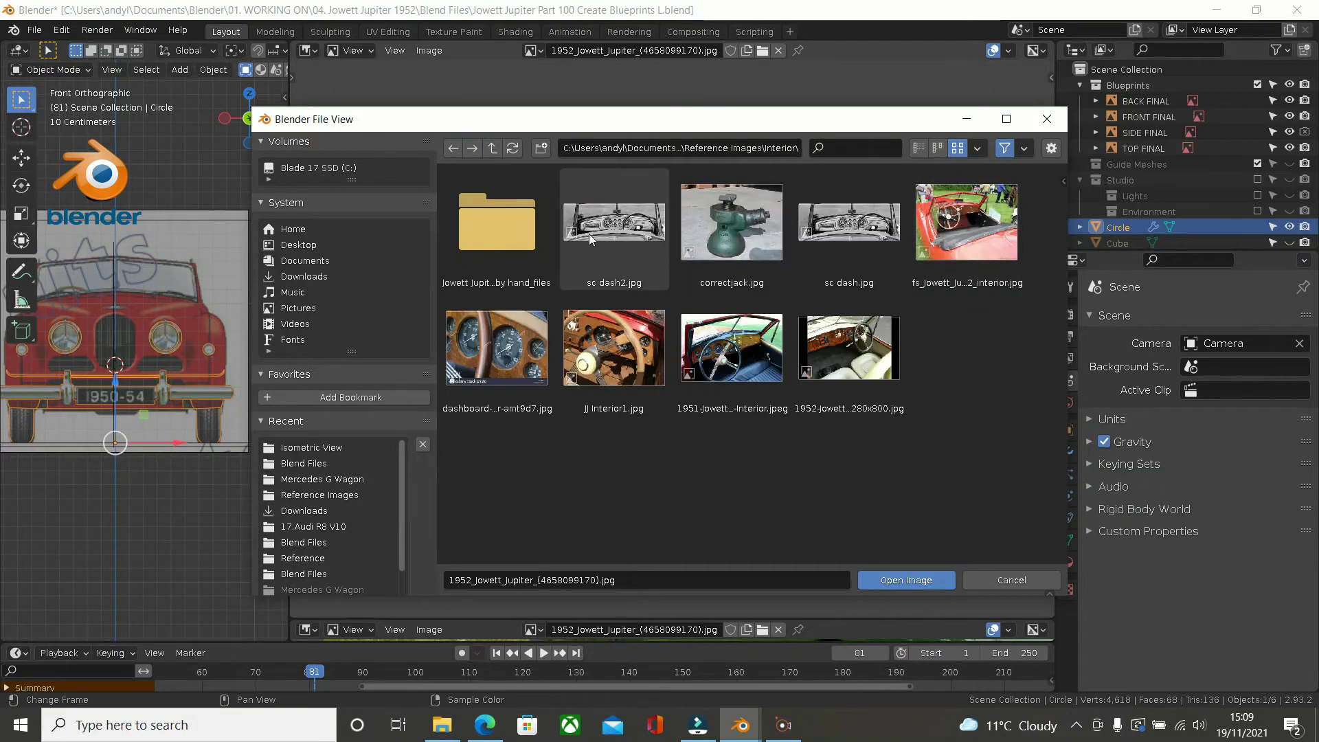
click(451, 156)
double_click(500, 357)
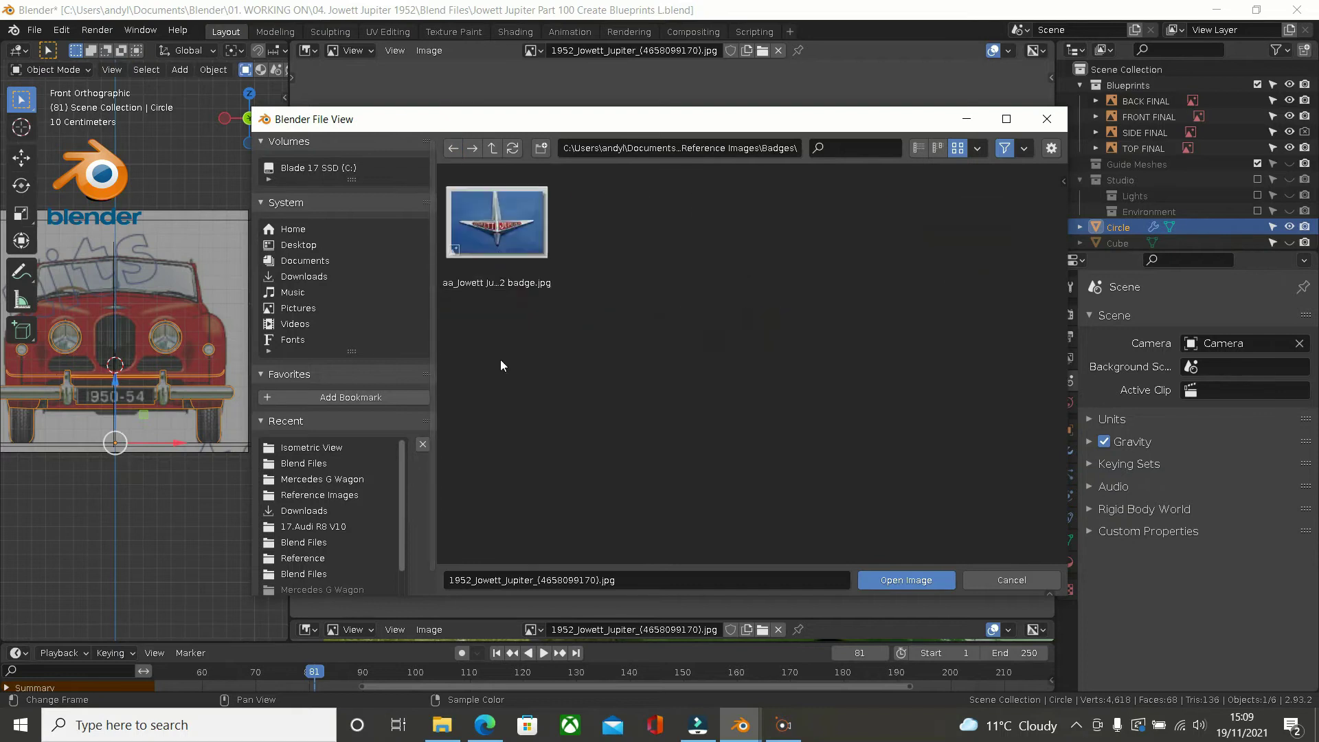
click(455, 148)
double_click(598, 345)
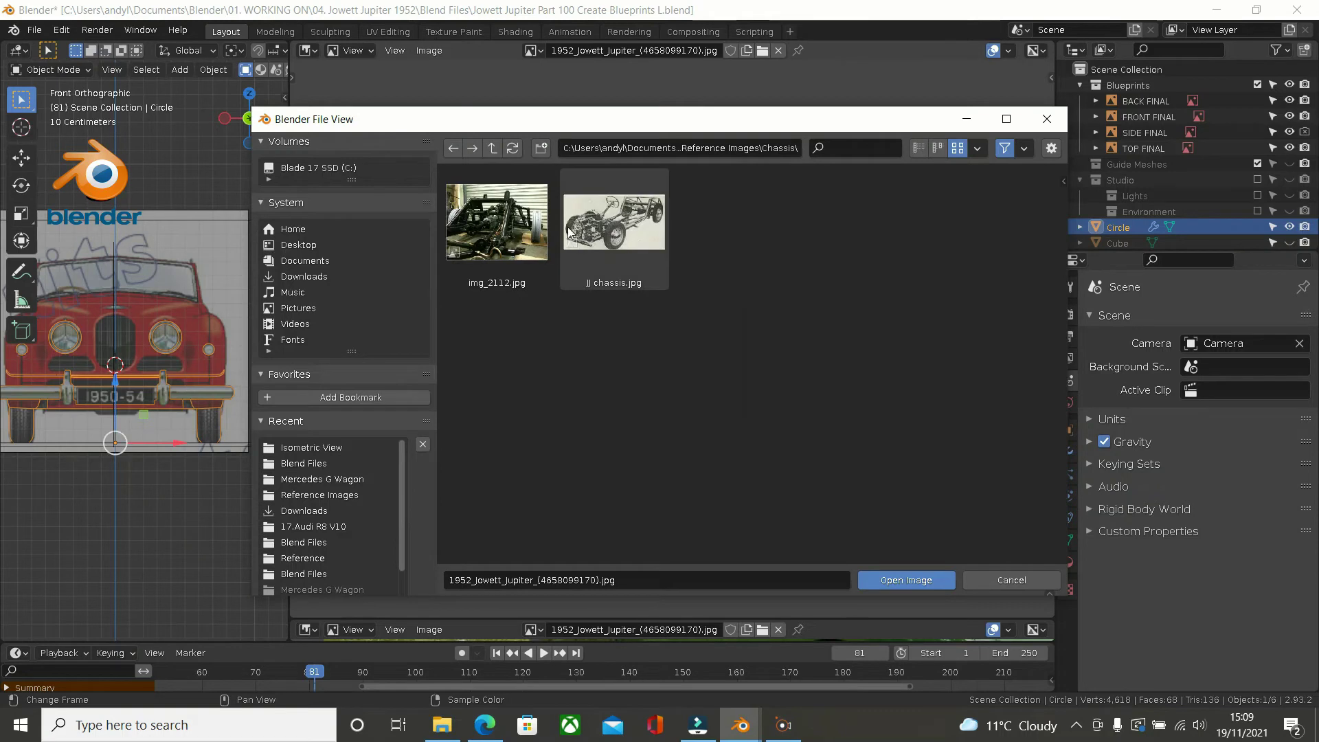
click(449, 152)
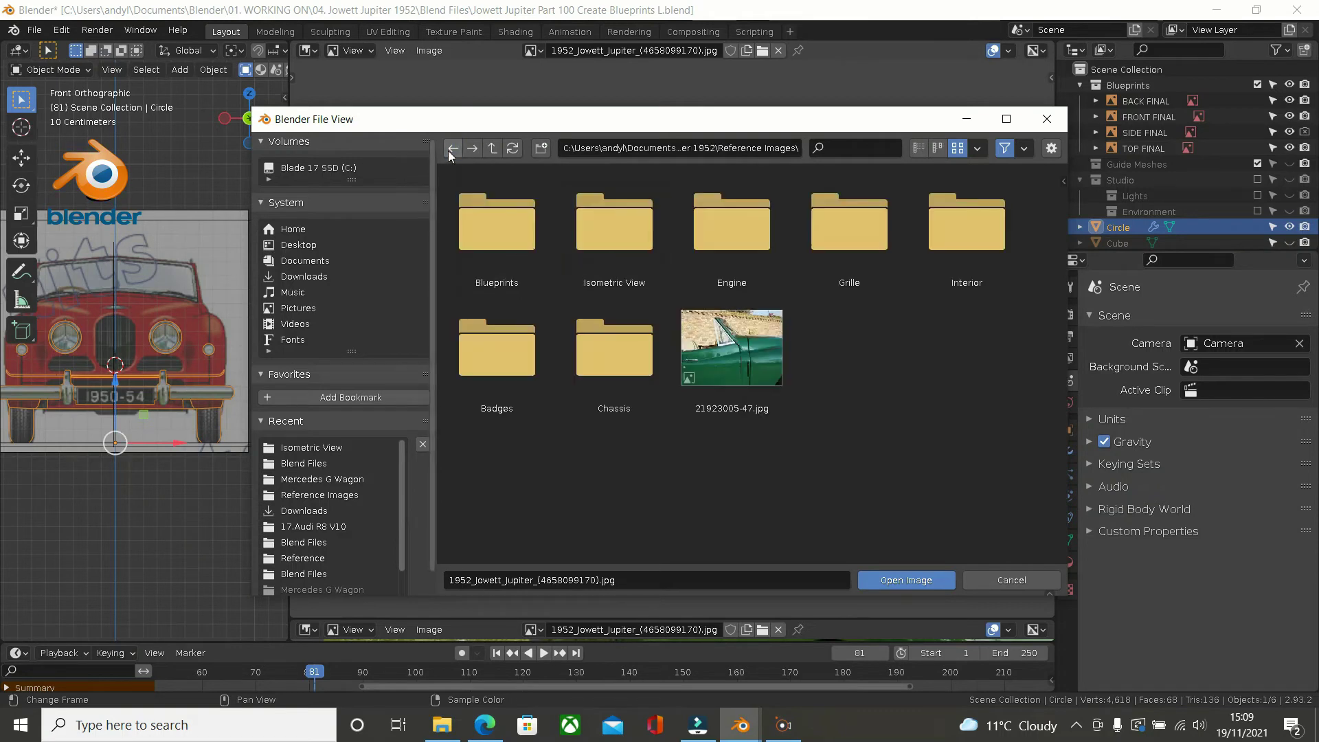
Step: Enter Isometric View and load 51_Jowett_Jupiter_DV-07-CC_01.jpg into the Image Editor
double_click(615, 251)
scroll(802, 264, down, 6)
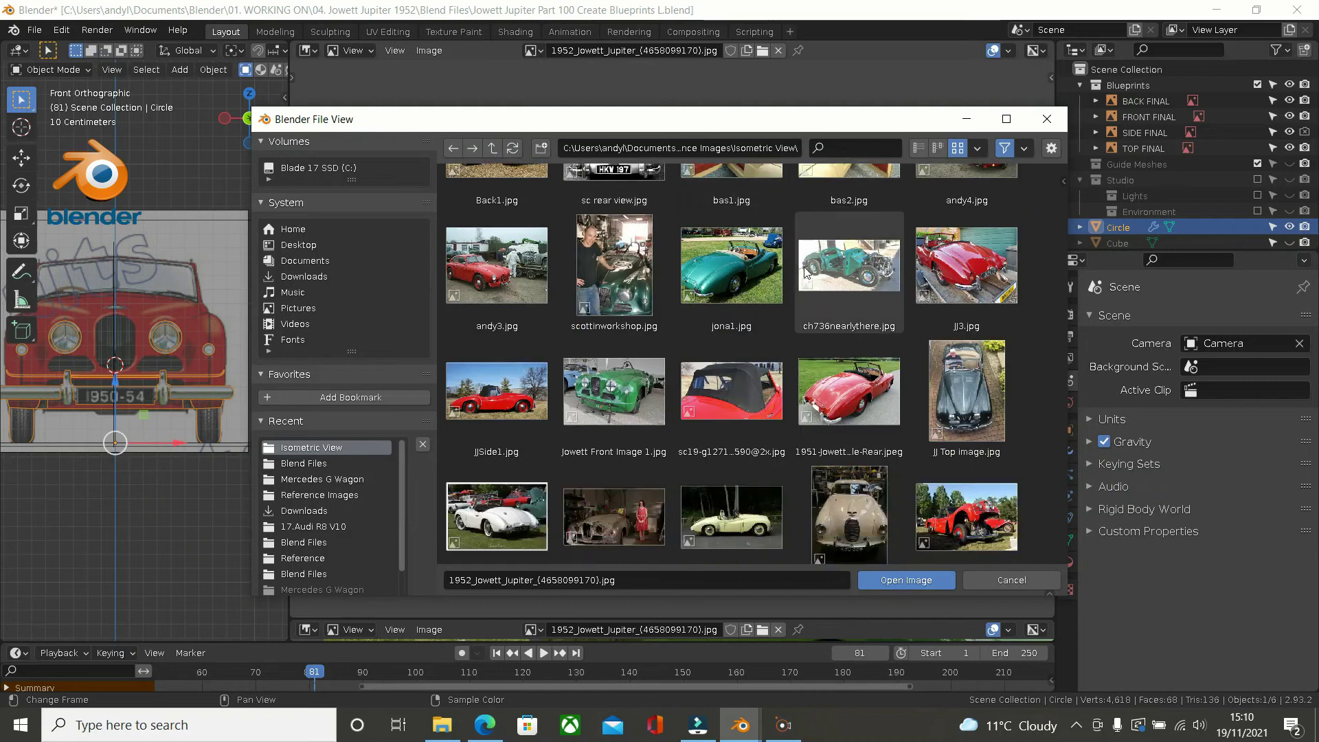
scroll(804, 268, down, 4)
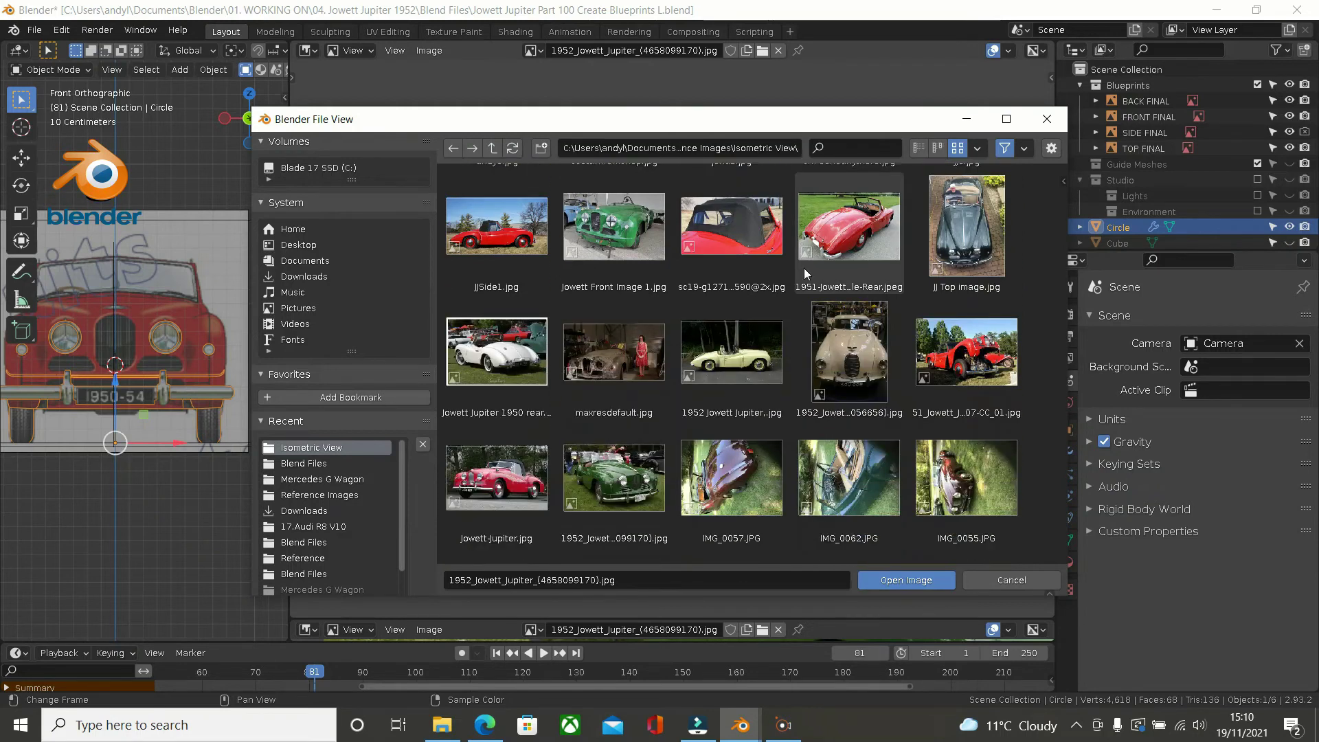
click(940, 351)
double_click(940, 350)
scroll(692, 336, up, 6)
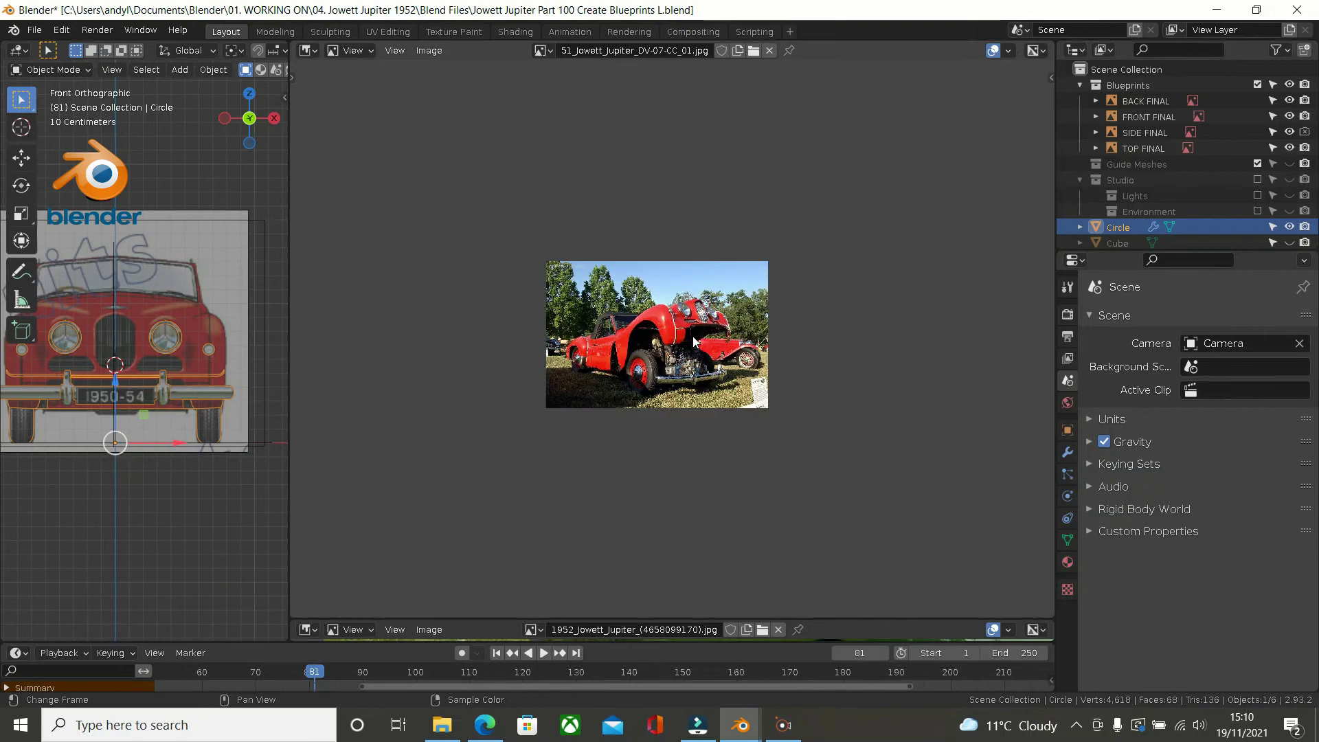
scroll(678, 333, down, 1)
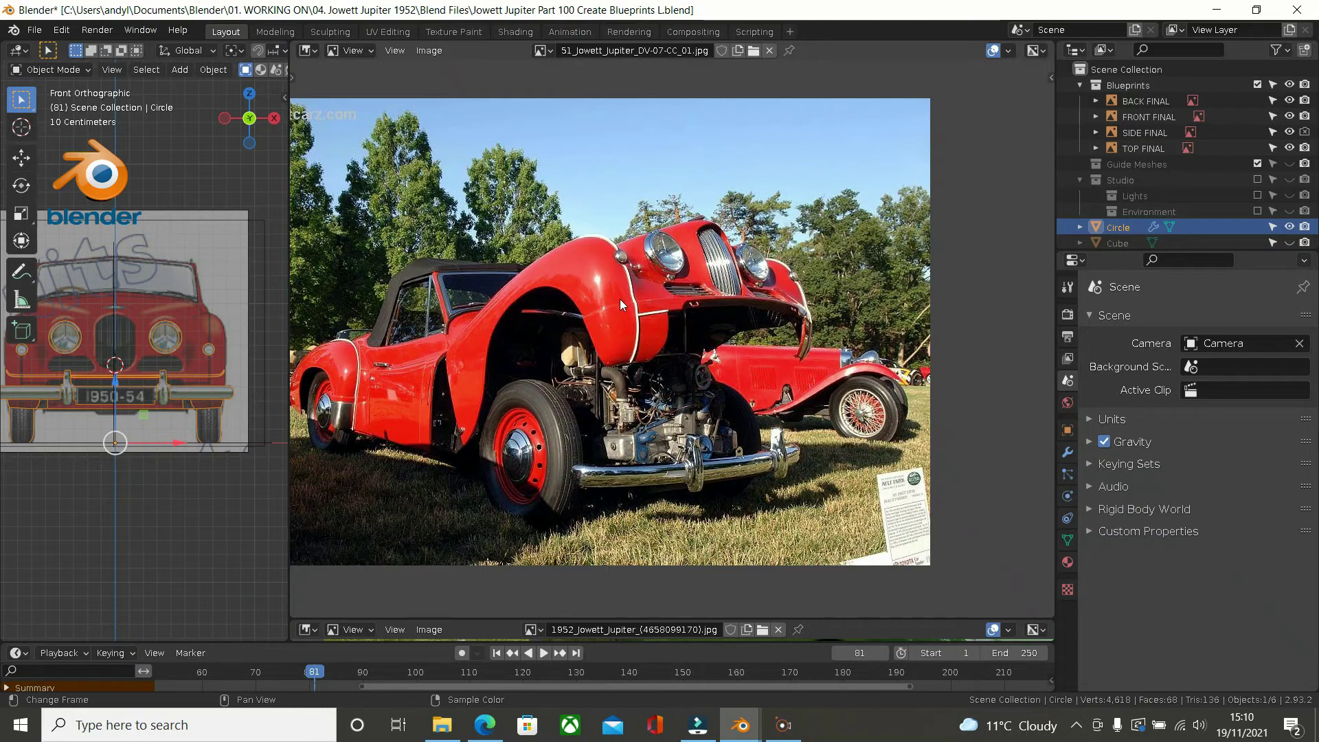
scroll(620, 299, down, 1)
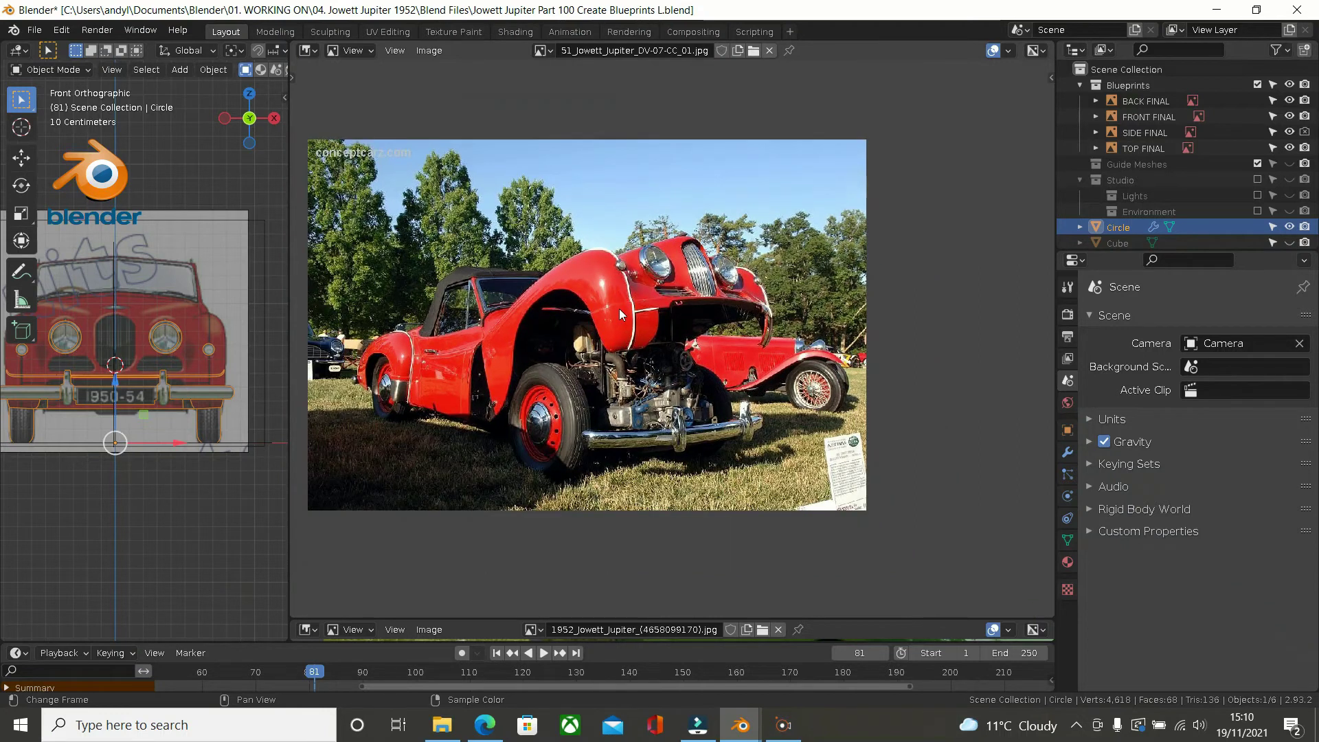
scroll(616, 304, up, 1)
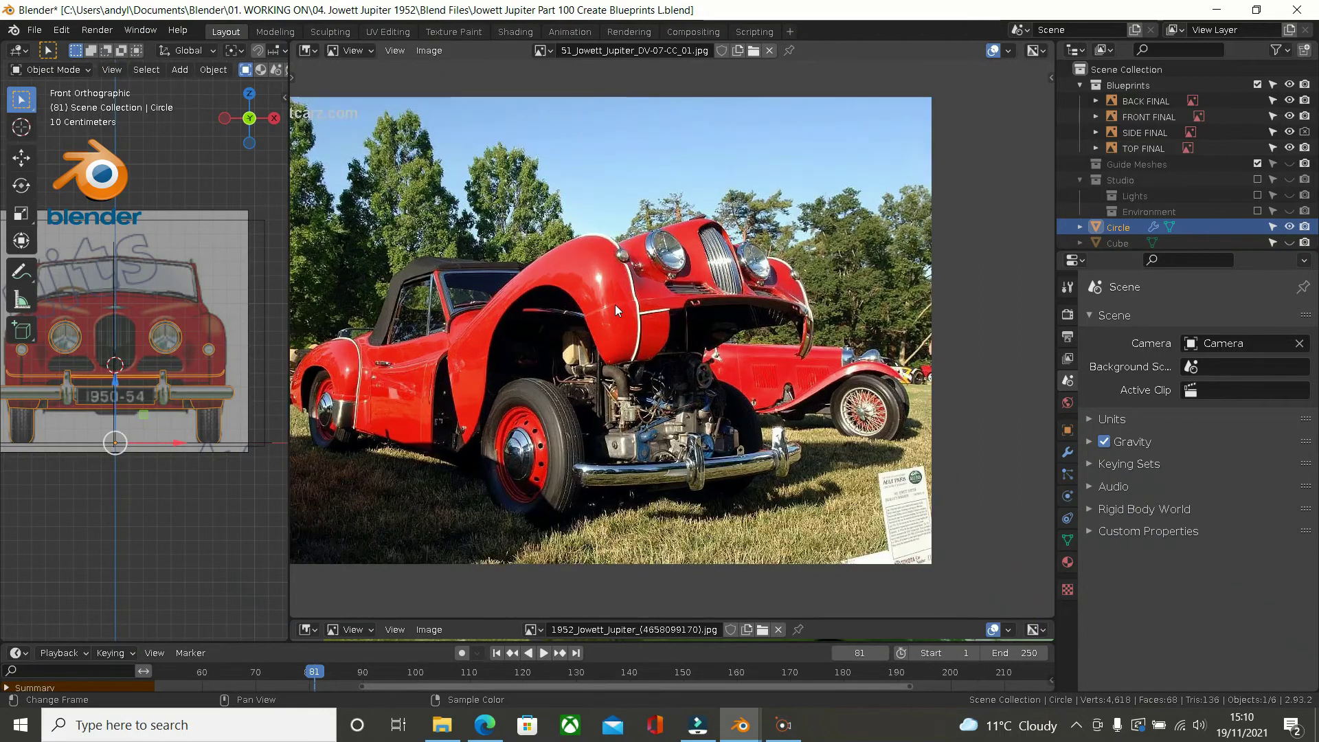
scroll(616, 304, up, 1)
scroll(616, 304, down, 2)
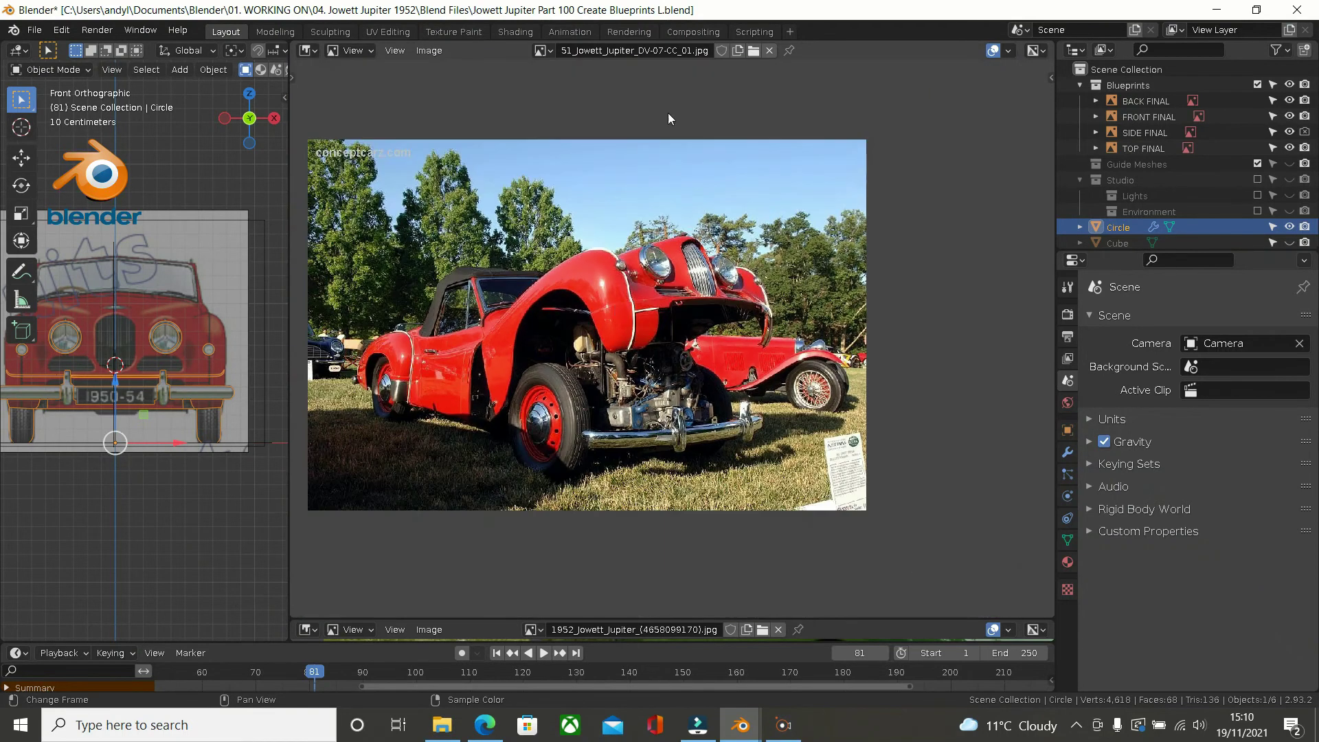
Step: Load bas1.jpg and zoom to inspect it, then replace it with ch736nearlythere.jpg
click(750, 50)
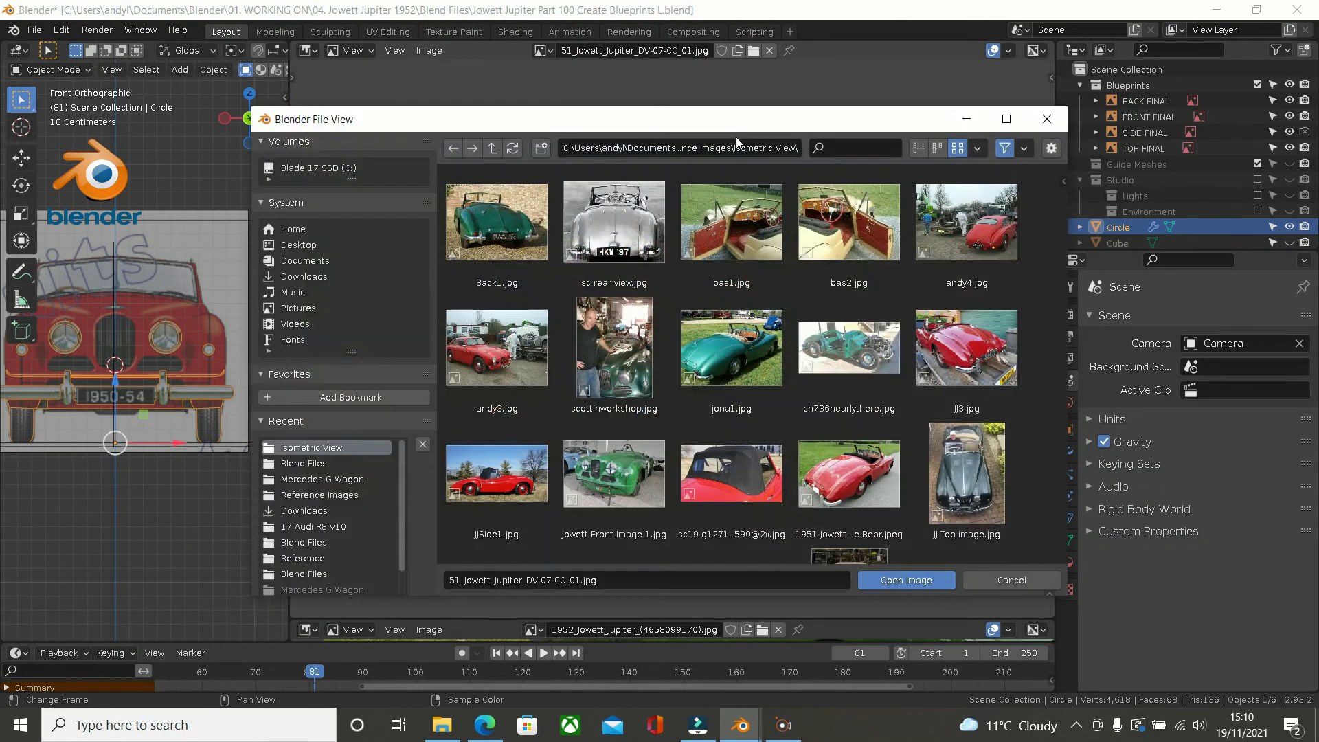
double_click(730, 227)
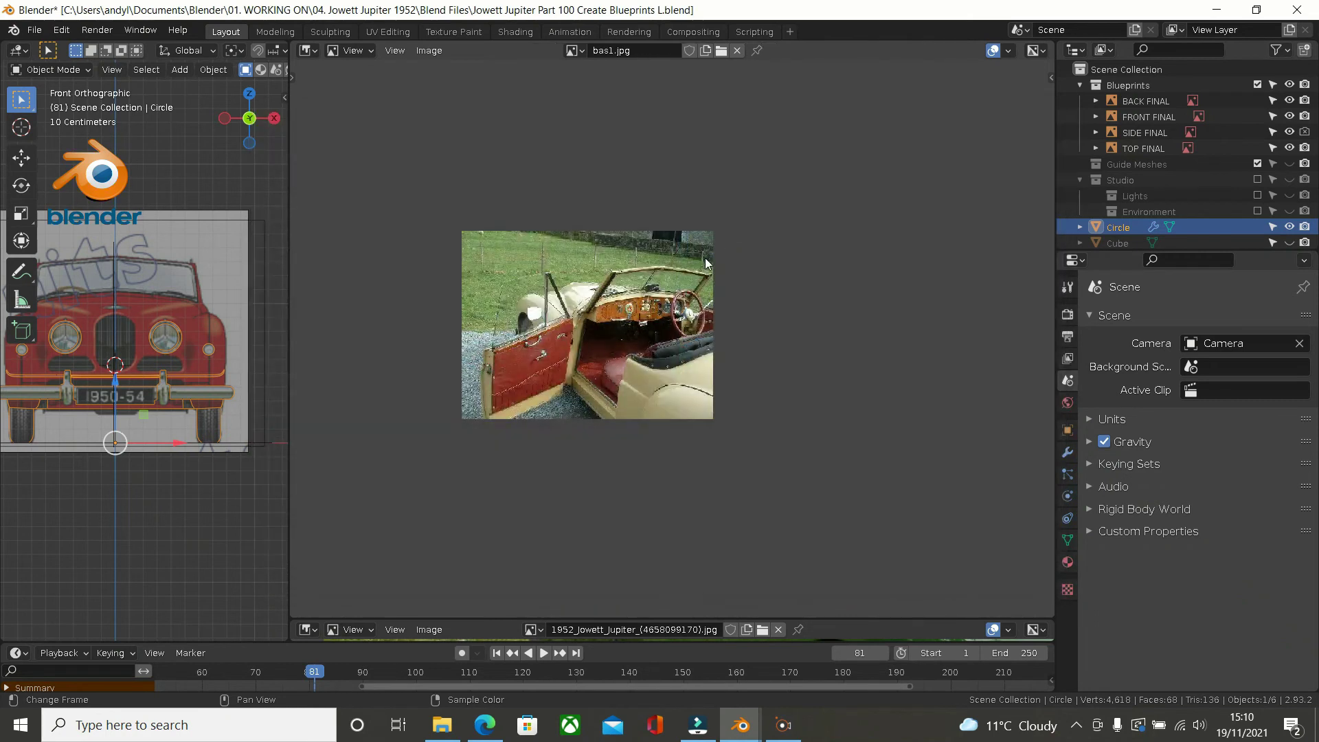
scroll(600, 340, up, 7)
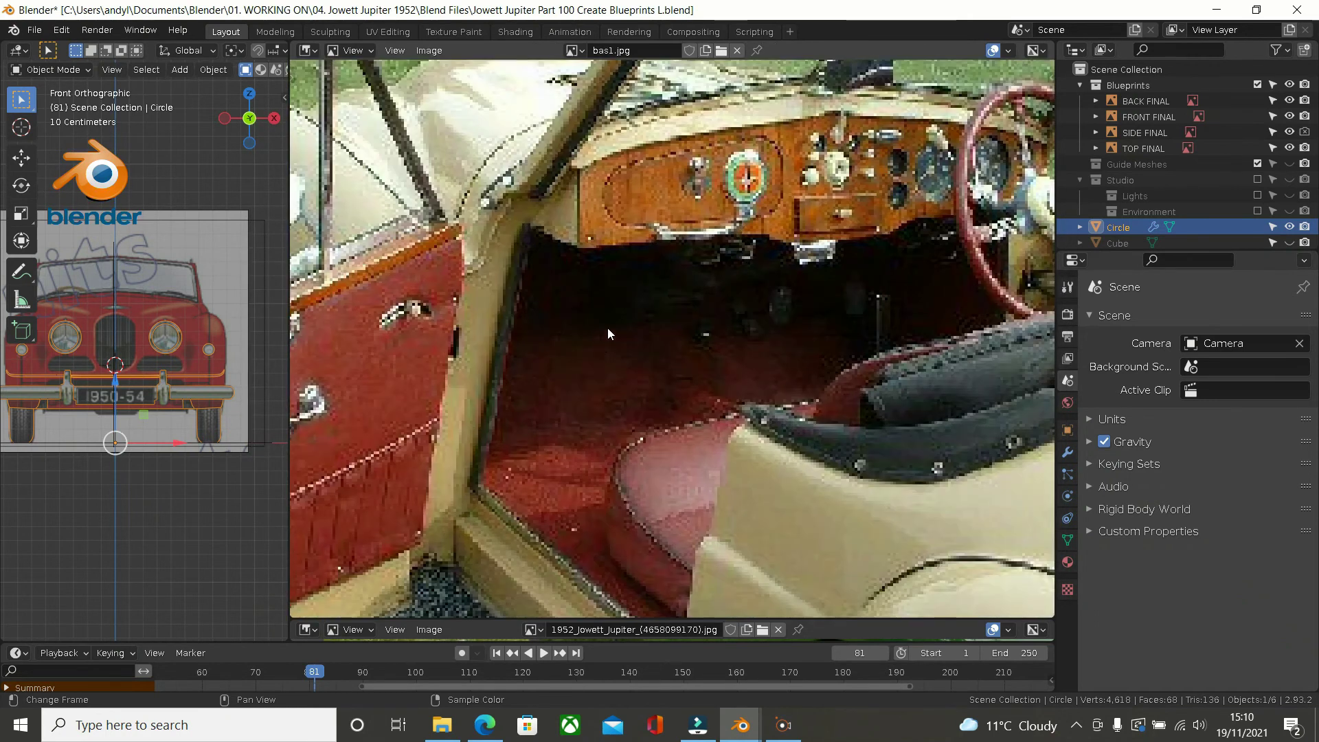
scroll(607, 328, down, 2)
scroll(690, 225, down, 2)
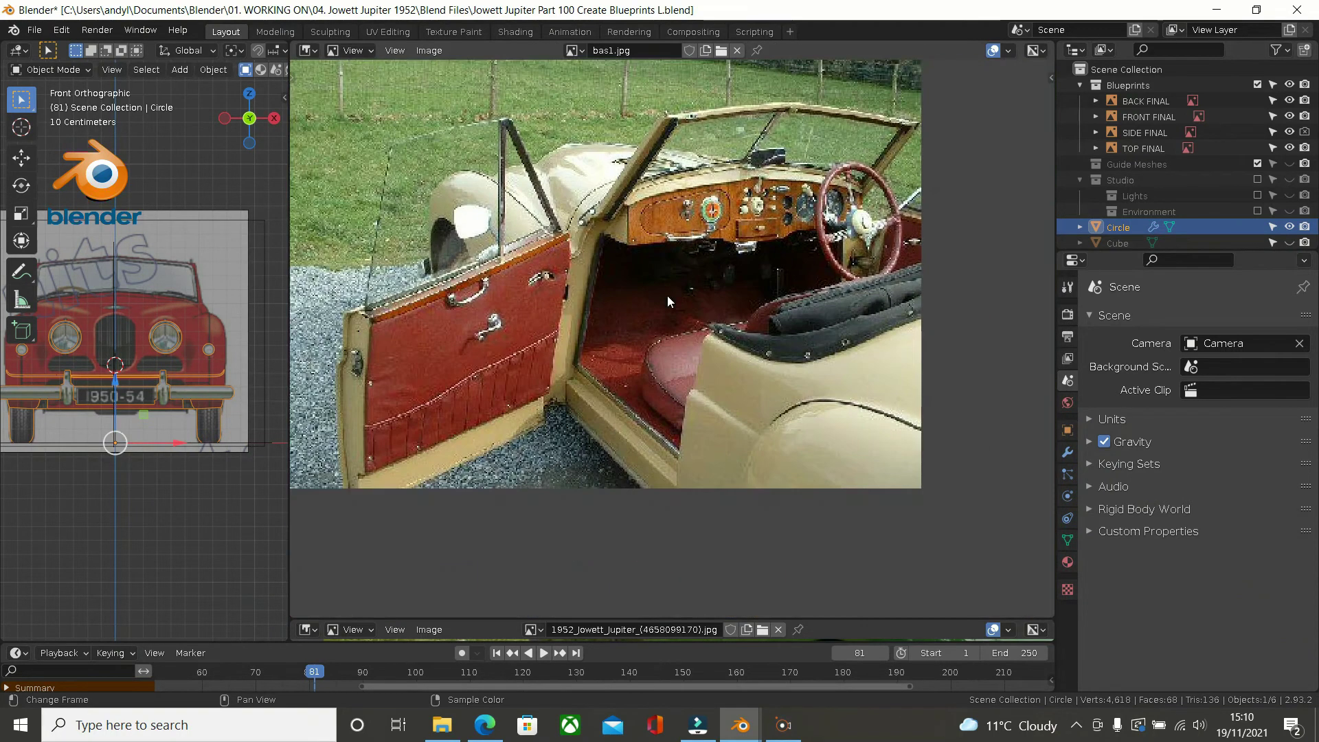
click(722, 53)
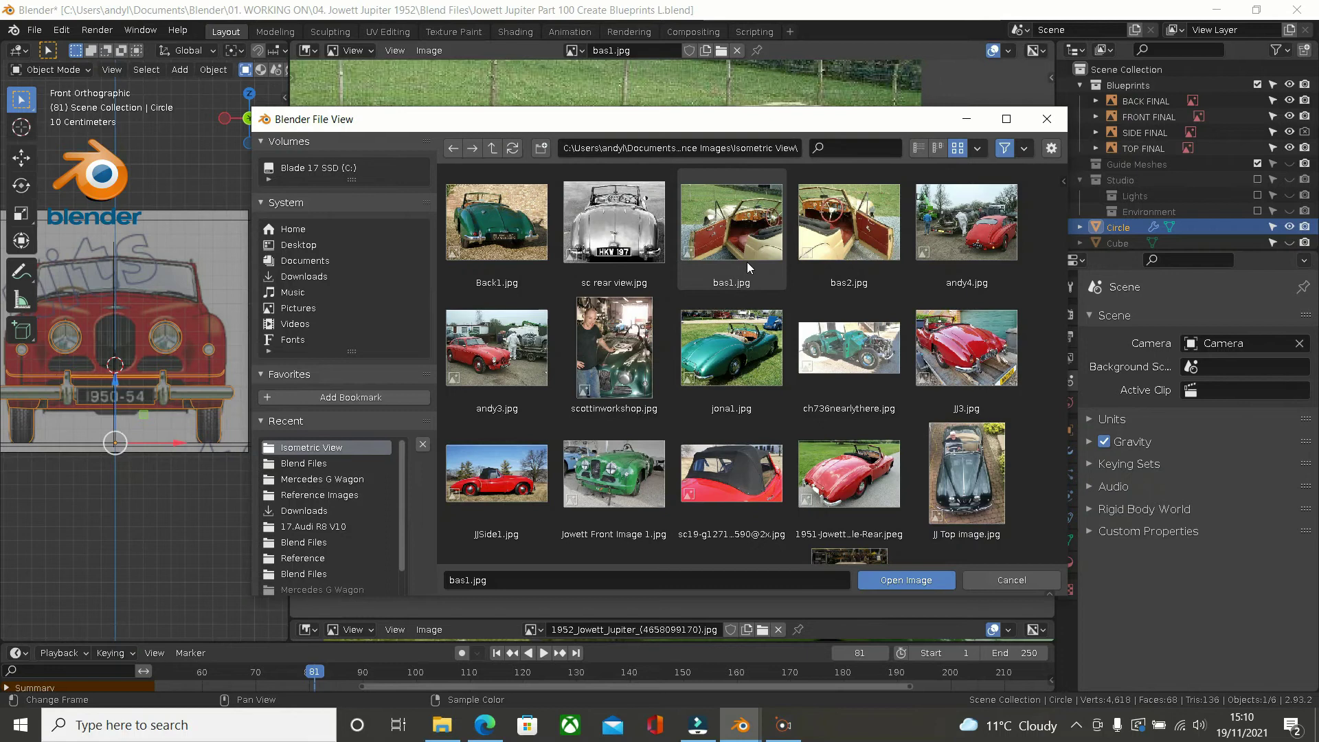
double_click(836, 327)
Step: Zoom around the ch736nearlythere.jpg photo, then bring back the image browser on Isometric View
scroll(715, 305, down, 3)
scroll(649, 307, up, 2)
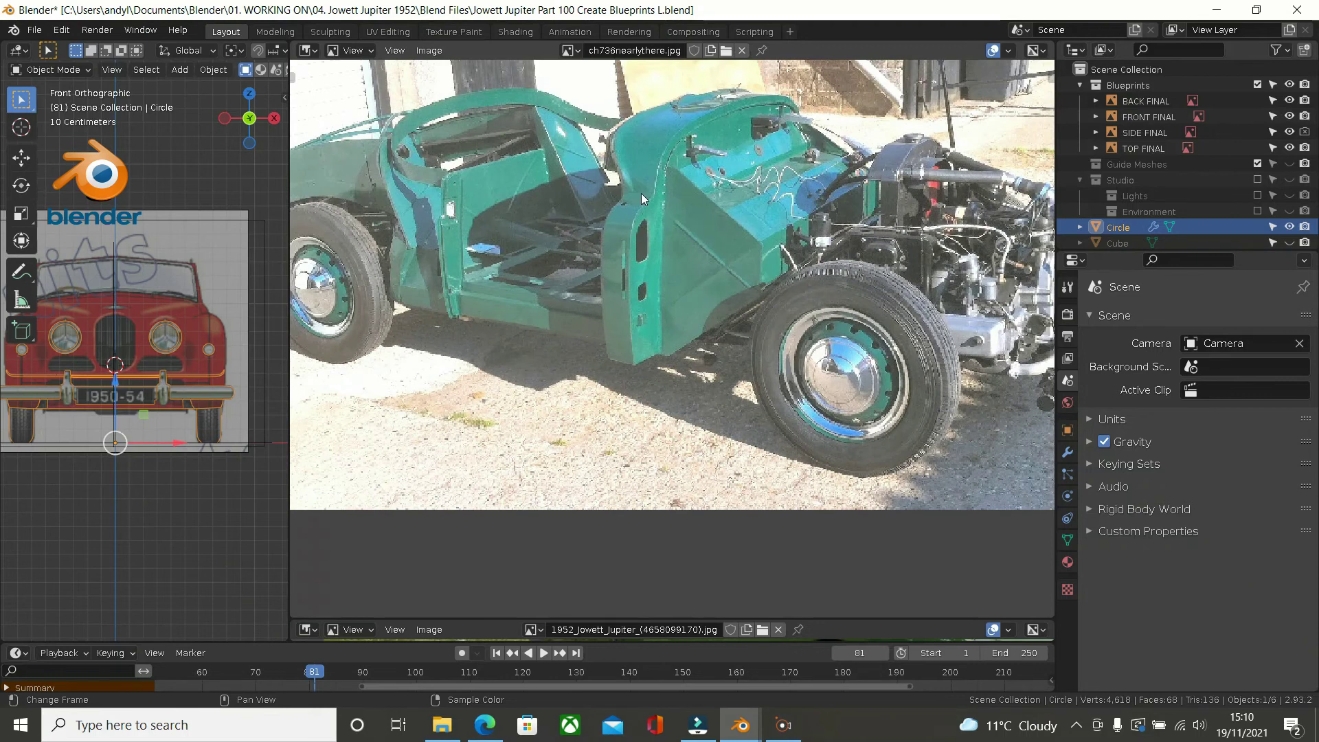
scroll(641, 202, down, 1)
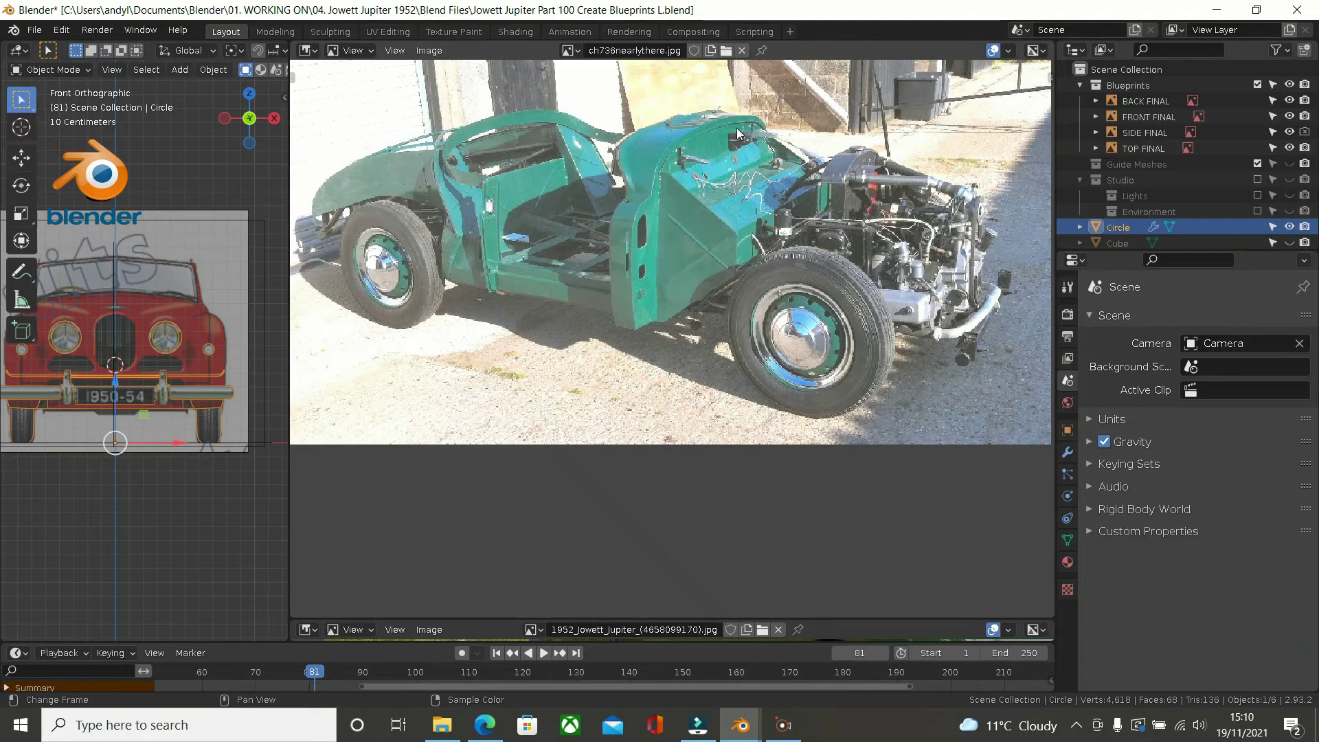
scroll(886, 194, up, 2)
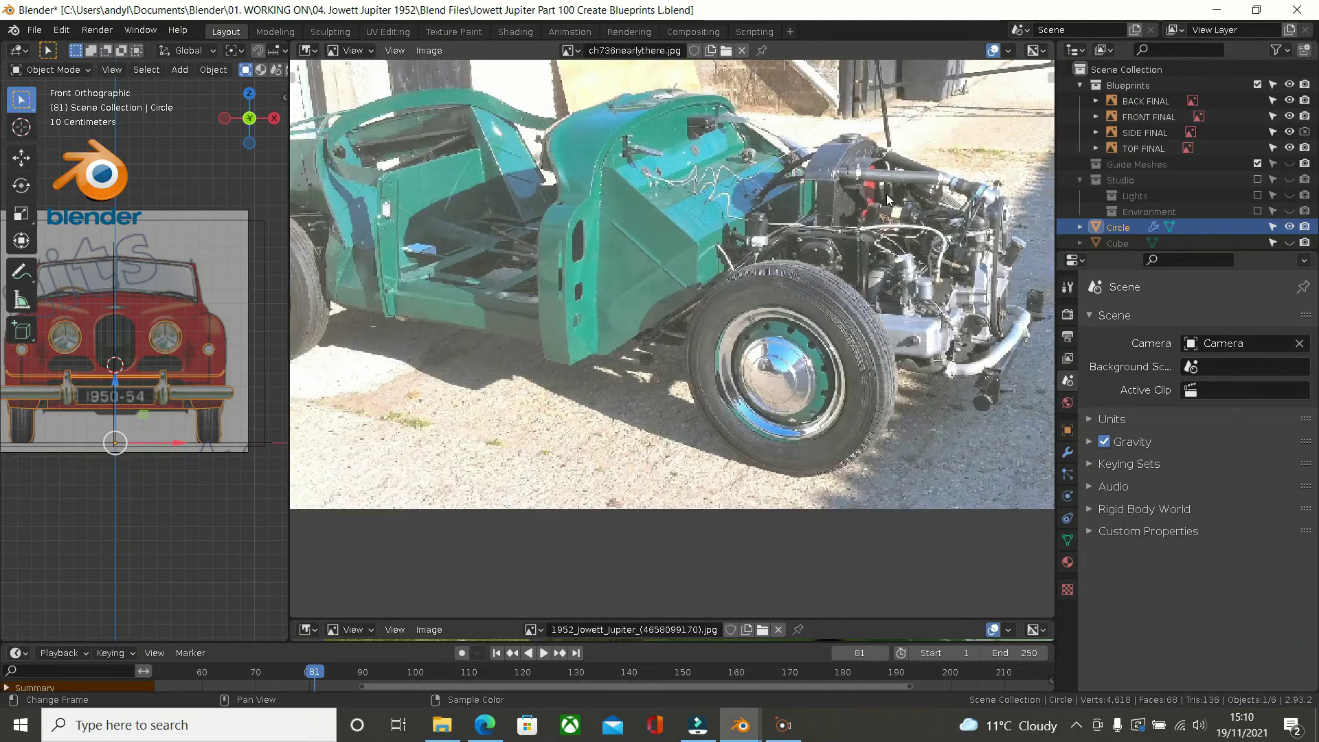
scroll(886, 194, down, 1)
scroll(602, 203, down, 1)
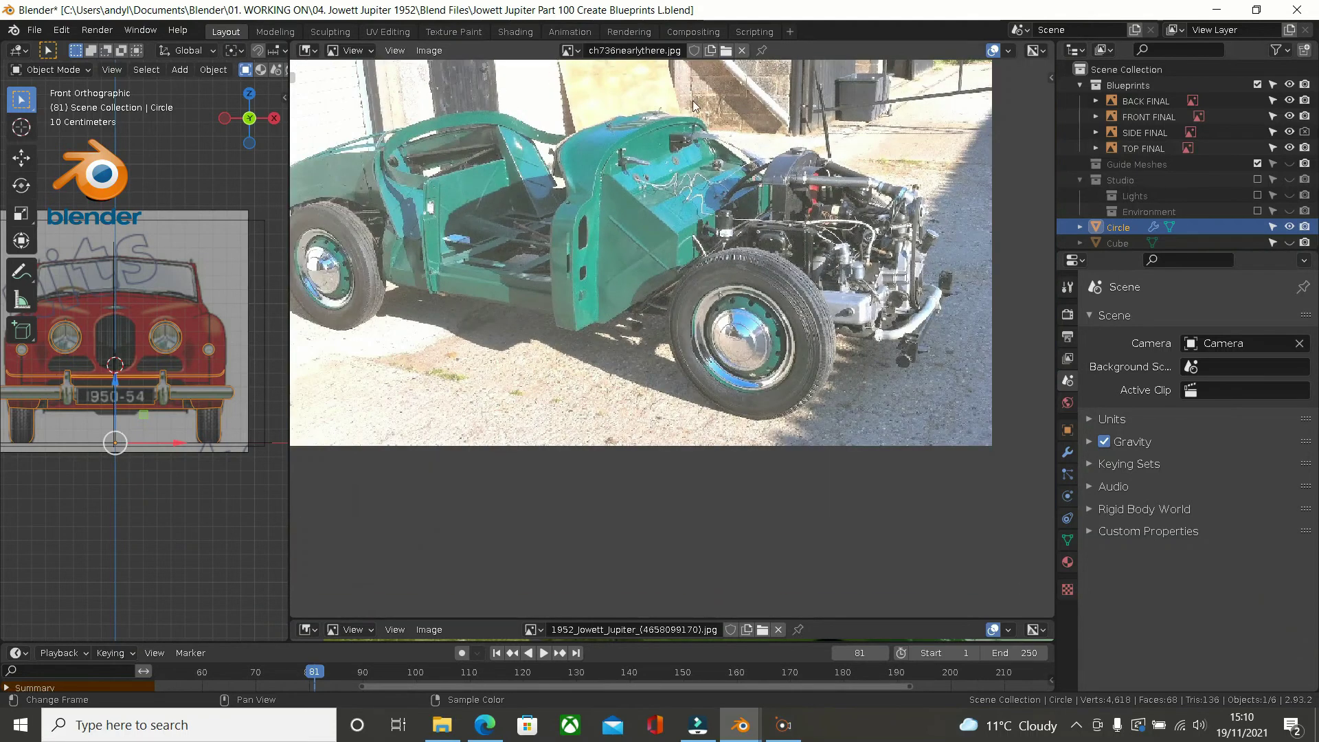
click(726, 51)
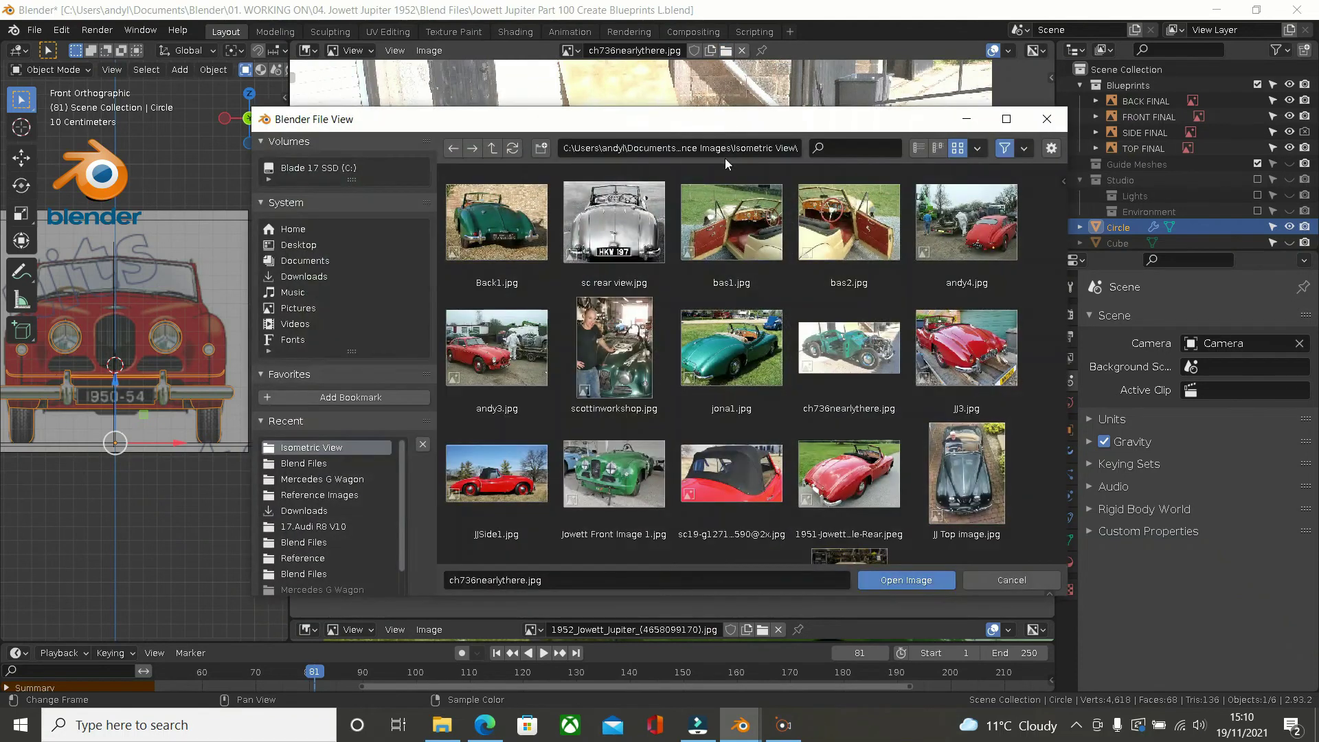